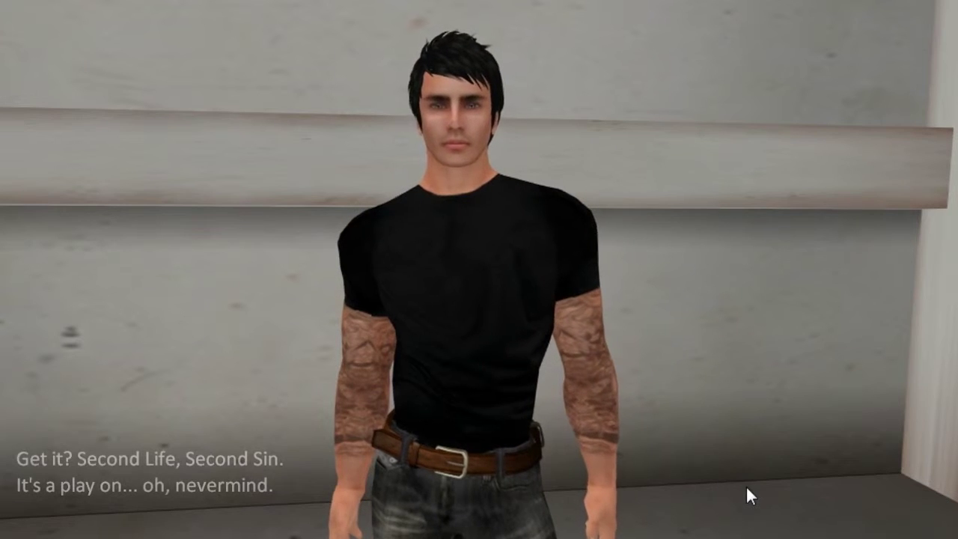
- Walk the avatar up to the E2V Poseball Vendor and open it for editing
{"action": "scroll", "coordinate": [745, 485], "scroll_direction": "down", "scroll_amount": 3}
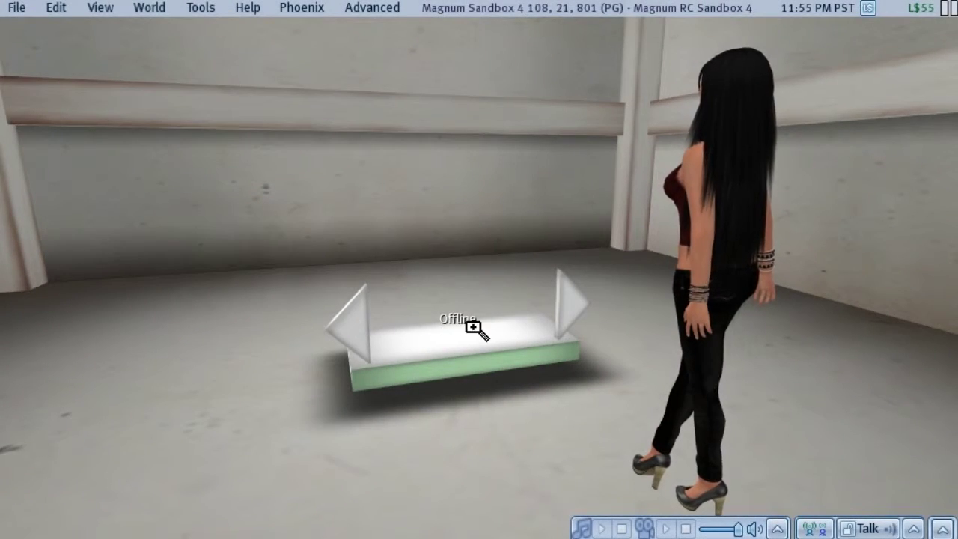
{"action": "key", "text": "Up"}
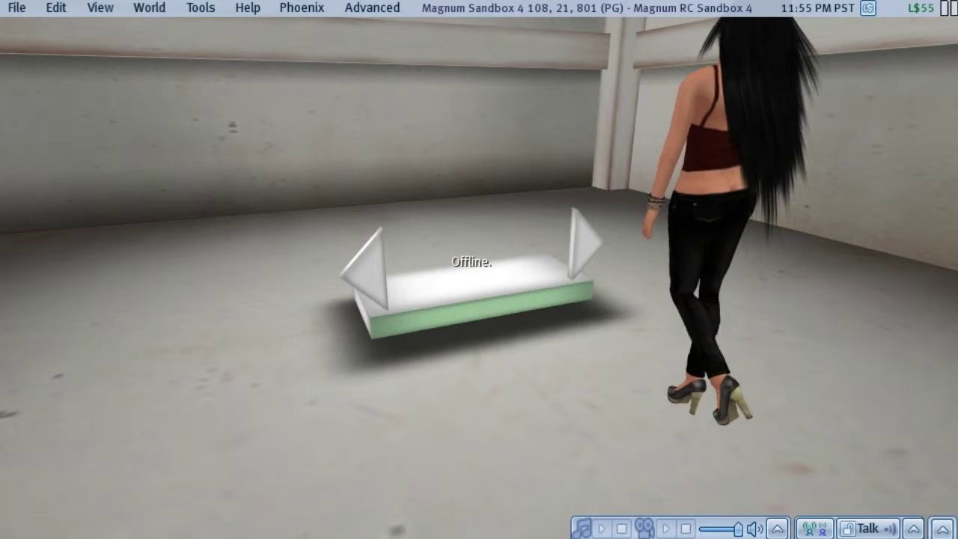
{"action": "key", "text": "Up"}
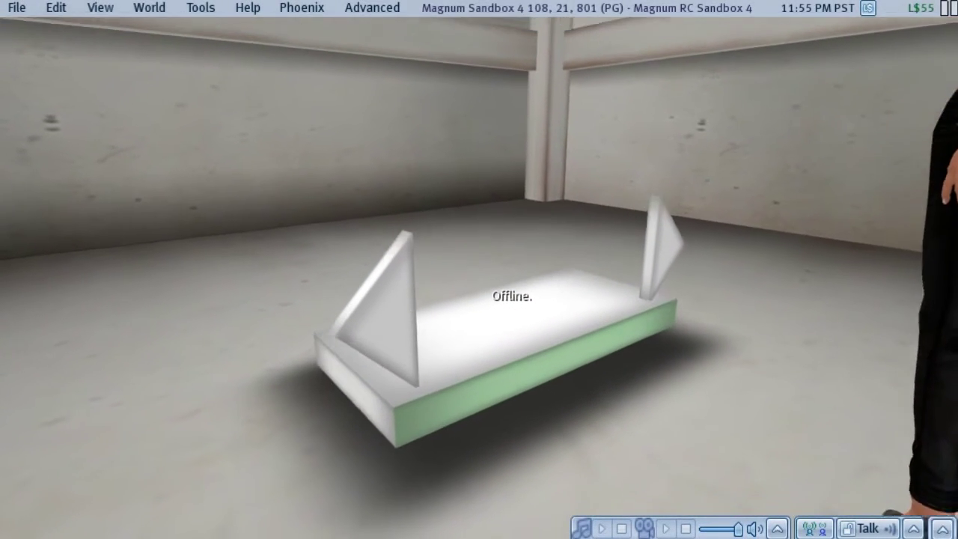
{"action": "key", "text": "Up"}
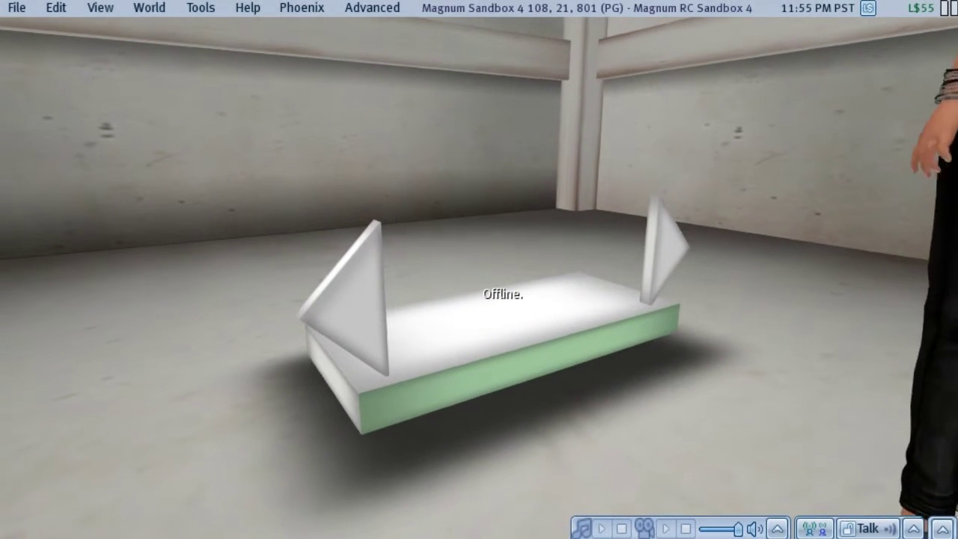
{"action": "mouse_move", "coordinate": [540, 329]}
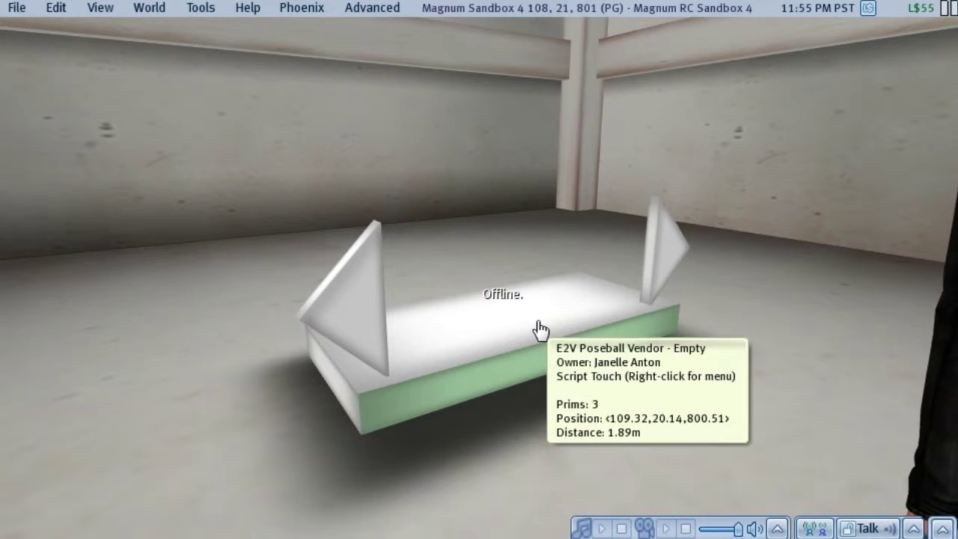
{"action": "right_click", "coordinate": [485, 322]}
{"action": "left_click", "coordinate": [522, 345]}
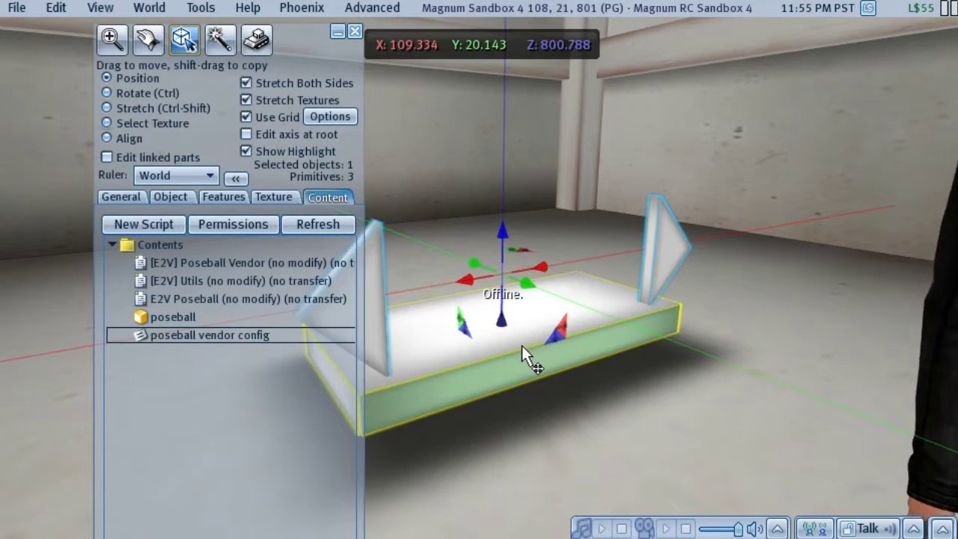
- Select the 'poseball vendor config' notecard in the vendor's contents and open it
{"action": "left_click", "coordinate": [277, 316]}
{"action": "left_click", "coordinate": [161, 335]}
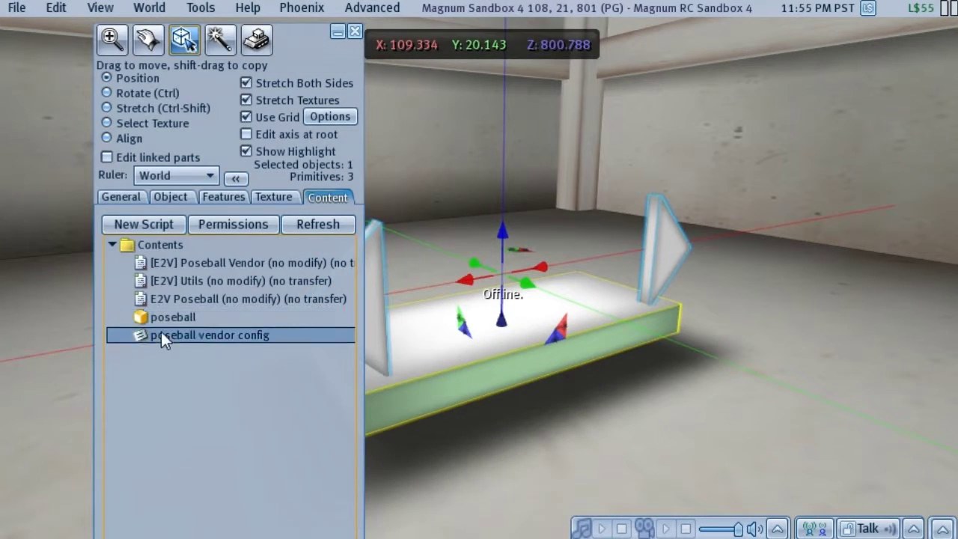
{"action": "right_click", "coordinate": [226, 335]}
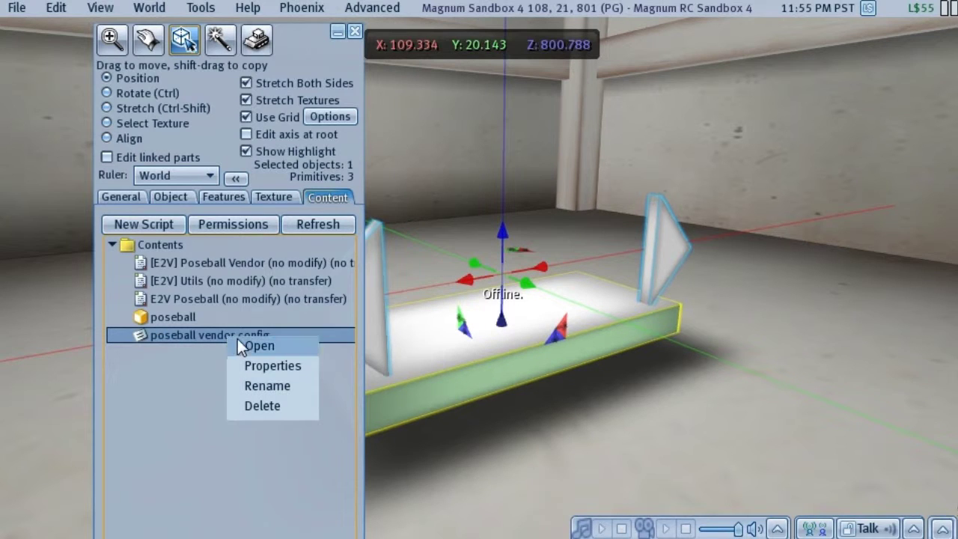
{"action": "left_click", "coordinate": [239, 341]}
- Enlarge the notecard editor and fill in the store ID, password, Price 150 and Rewards 5
{"action": "left_click_drag", "start_coordinate": [13, 24], "coordinate": [302, 142]}
{"action": "left_click", "coordinate": [390, 183]}
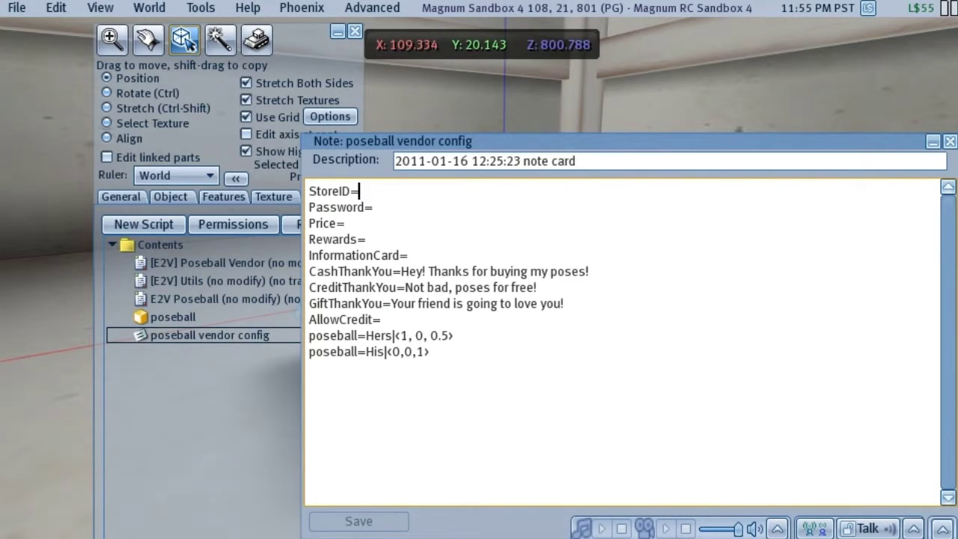
{"action": "type", "text": "110"}
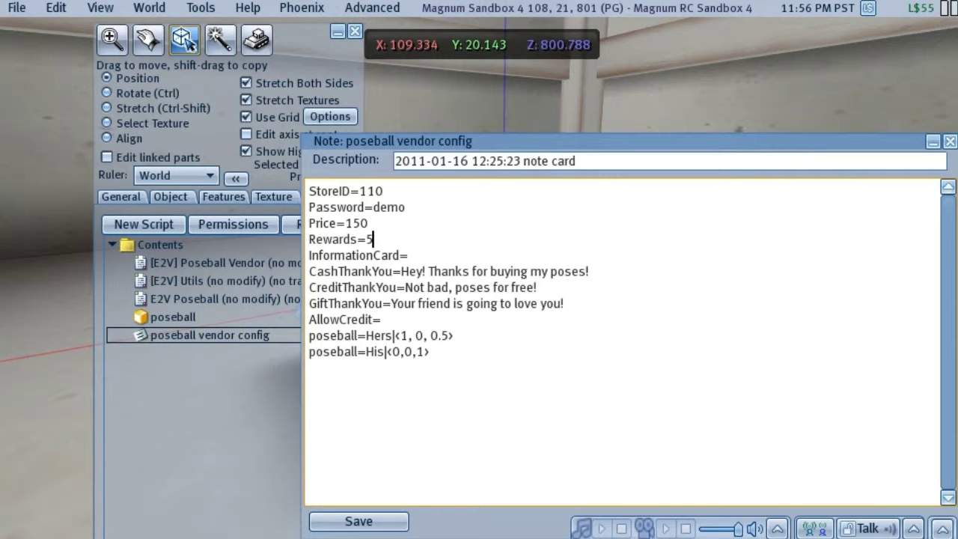
- Review the CashThankYou message and the Hers pose line, then save the config notecard
{"action": "left_click_drag", "start_coordinate": [335, 271], "coordinate": [587, 271]}
{"action": "left_click", "coordinate": [564, 303]}
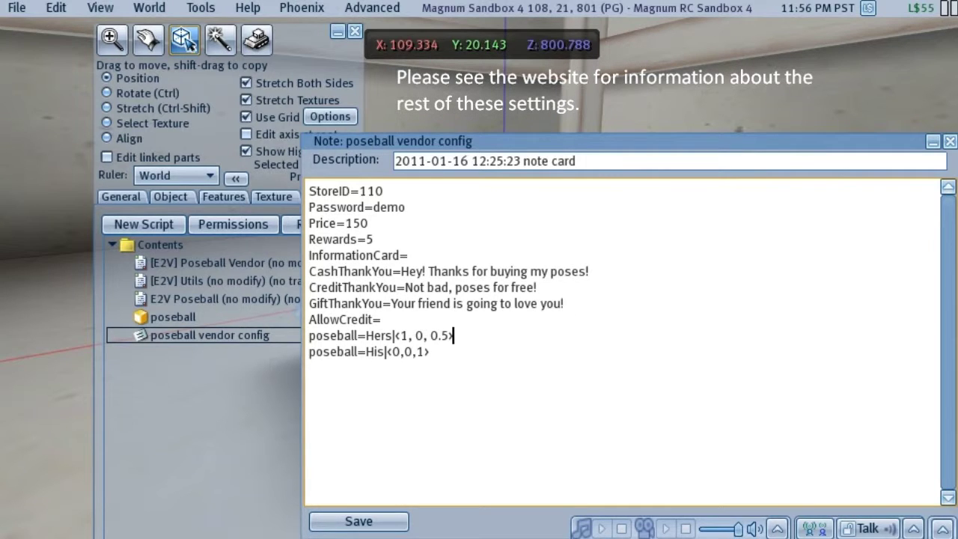
{"action": "left_click_drag", "start_coordinate": [365, 335], "coordinate": [416, 335]}
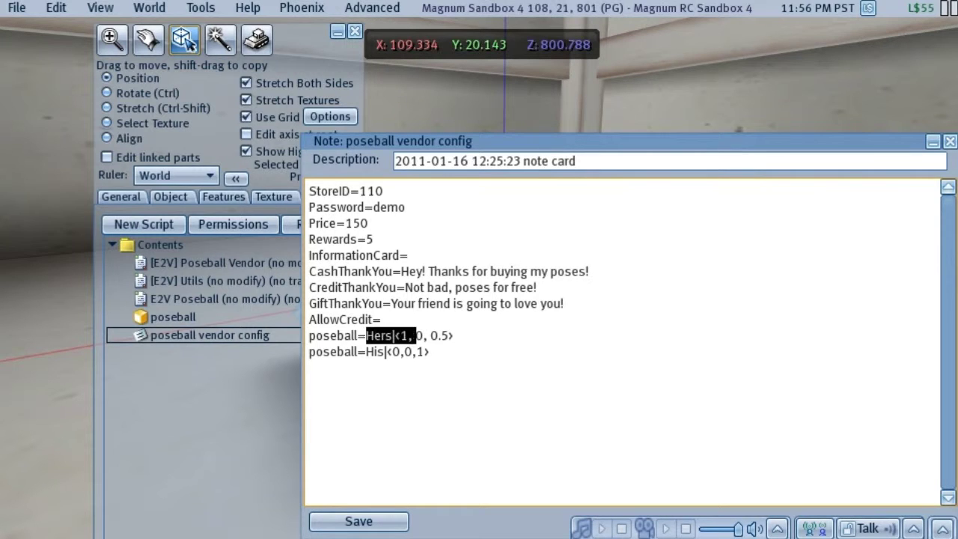
{"action": "left_click", "coordinate": [374, 335]}
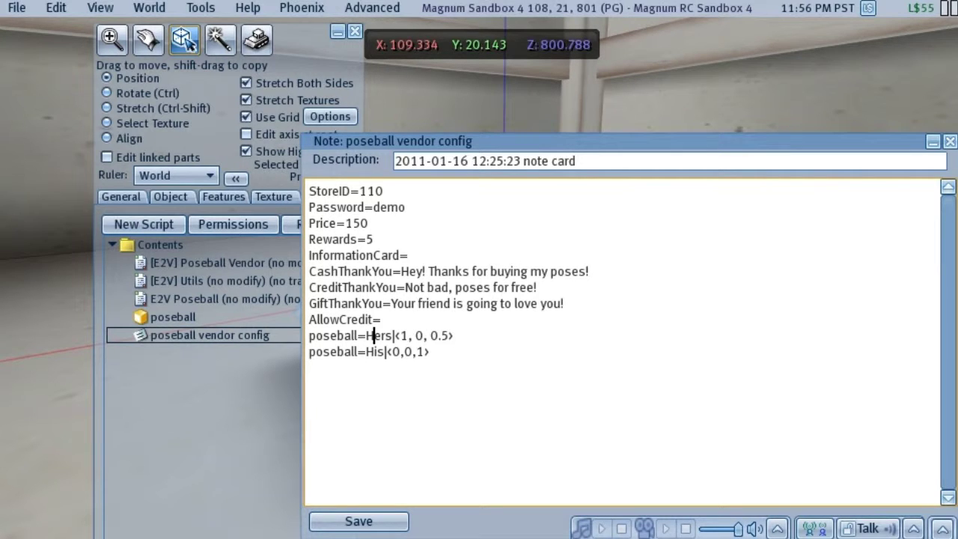
{"action": "left_click_drag", "start_coordinate": [400, 335], "coordinate": [454, 335]}
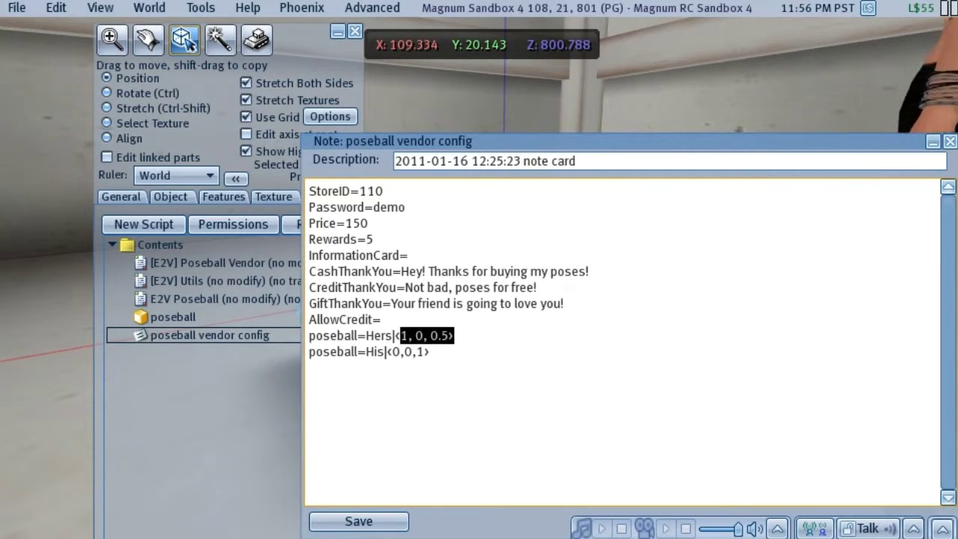
{"action": "left_click", "coordinate": [429, 352]}
{"action": "left_click", "coordinate": [406, 521]}
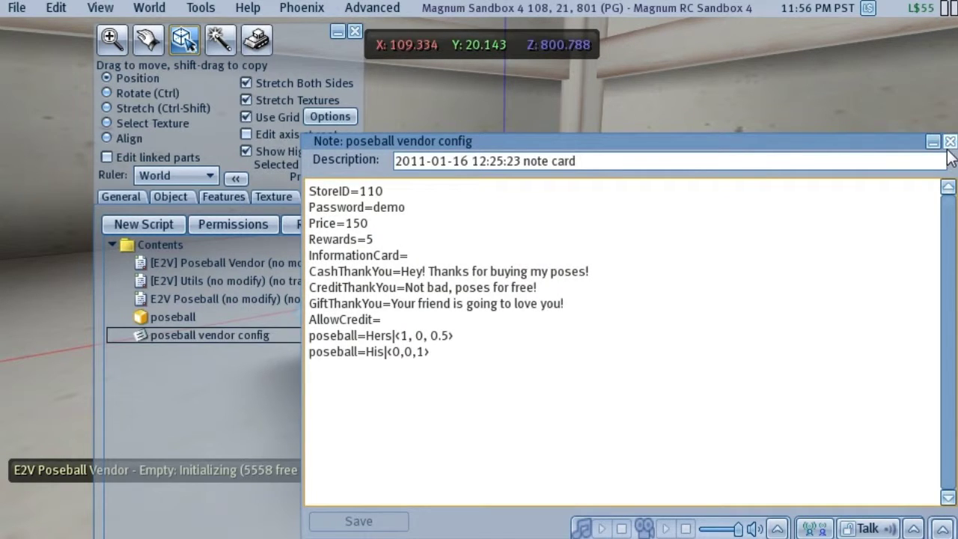
- Close the config notecard and the Build floater
{"action": "left_click", "coordinate": [949, 142]}
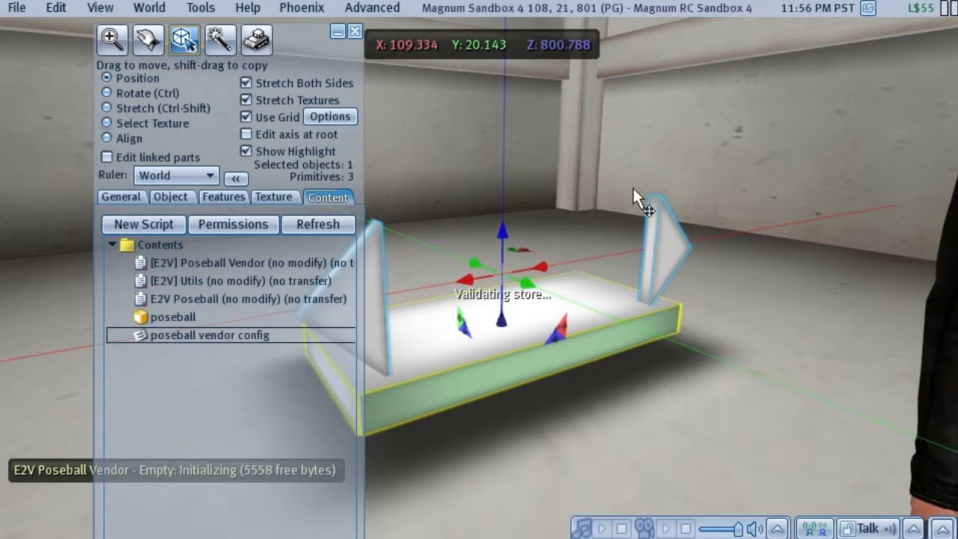
{"action": "left_click", "coordinate": [355, 30]}
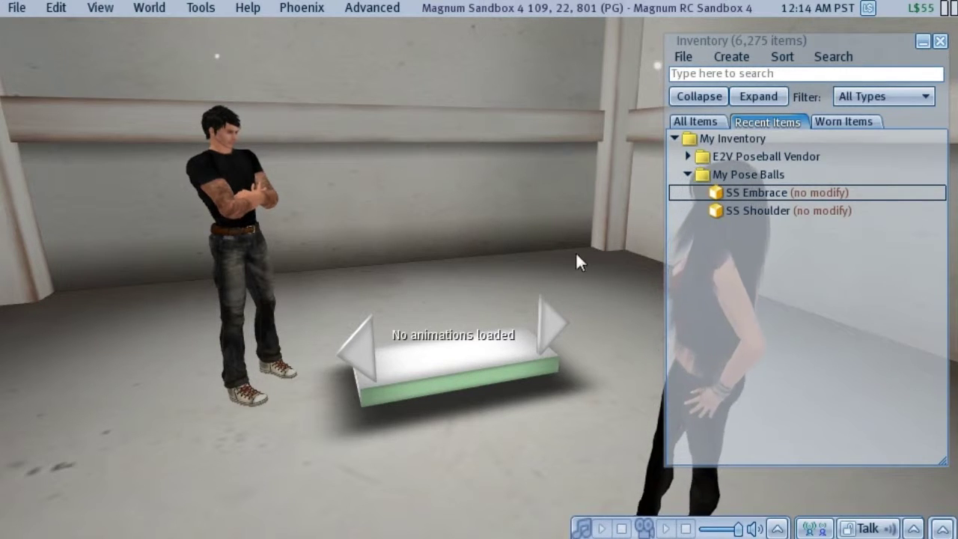
- Place the SS Embrace pose balls on the vendor, raise them, and sit on them
{"action": "left_click", "coordinate": [725, 192]}
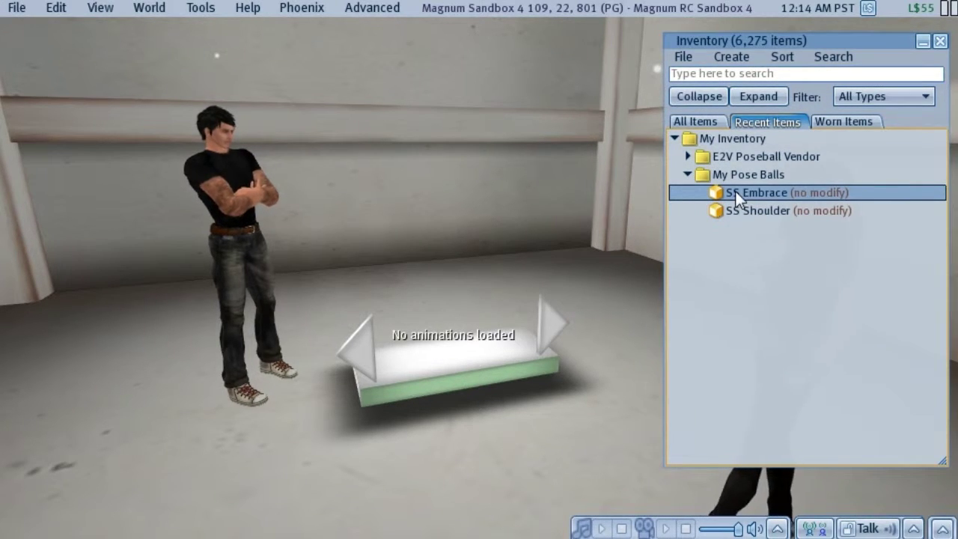
{"action": "left_click_drag", "start_coordinate": [735, 192], "coordinate": [447, 353]}
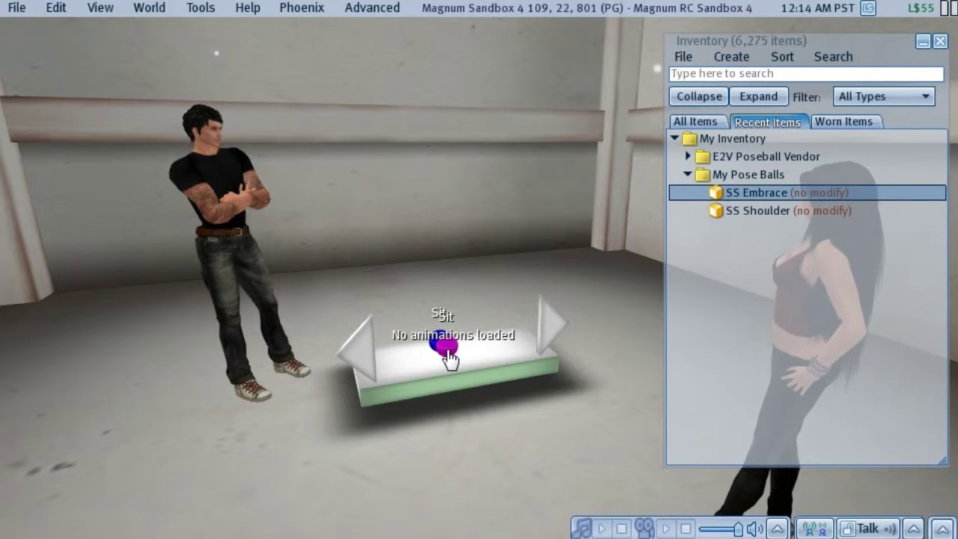
{"action": "right_click", "coordinate": [446, 347]}
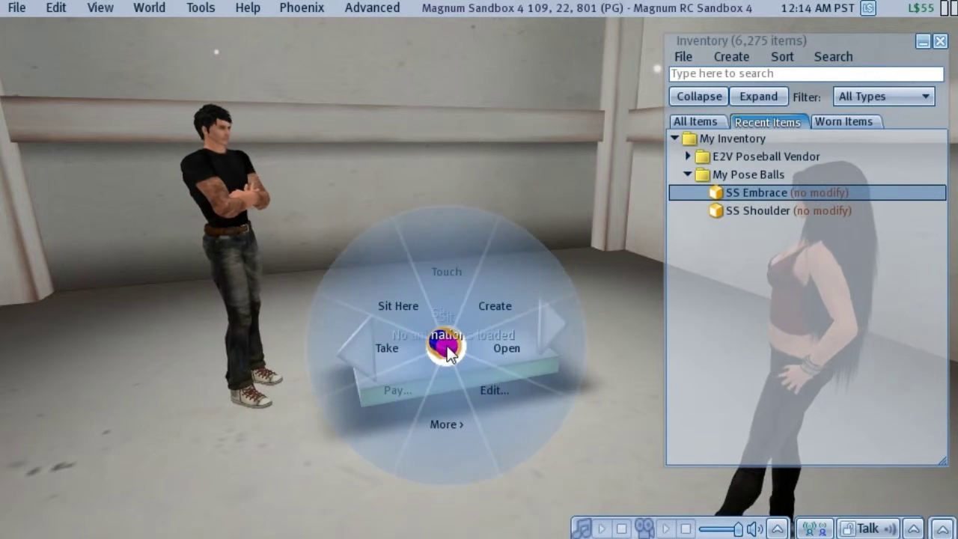
{"action": "left_click", "coordinate": [490, 389]}
{"action": "left_click_drag", "start_coordinate": [442, 299], "coordinate": [465, 221]}
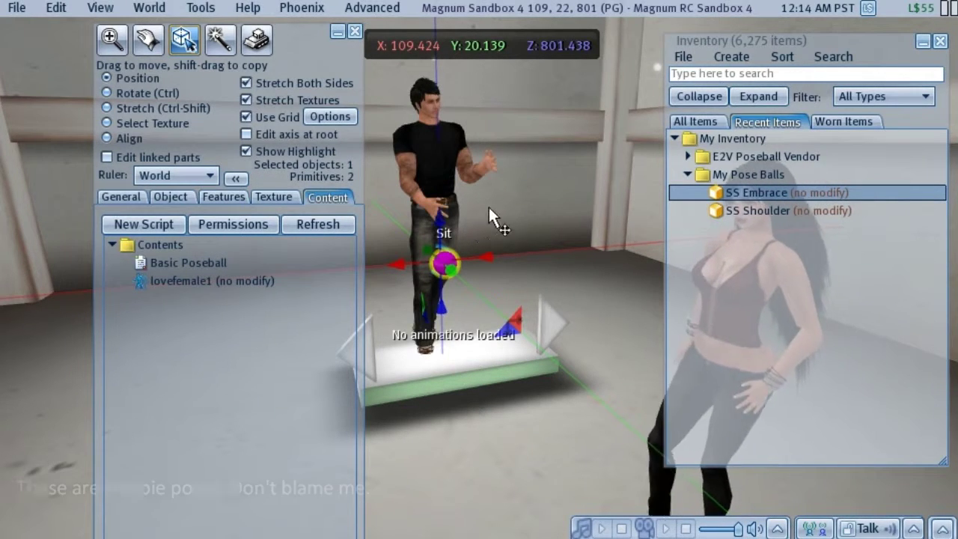
{"action": "right_click", "coordinate": [443, 259]}
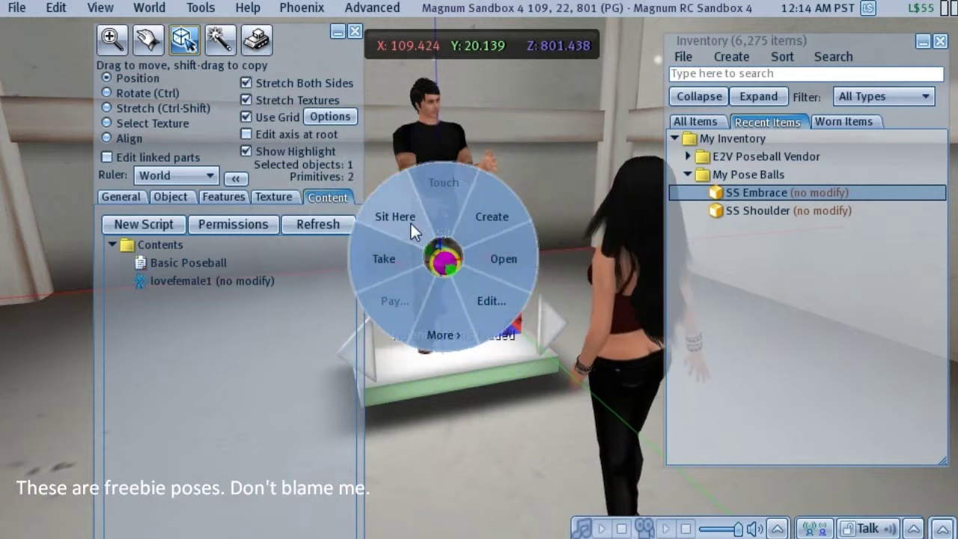
{"action": "left_click", "coordinate": [409, 221]}
{"action": "key", "text": "alt"}
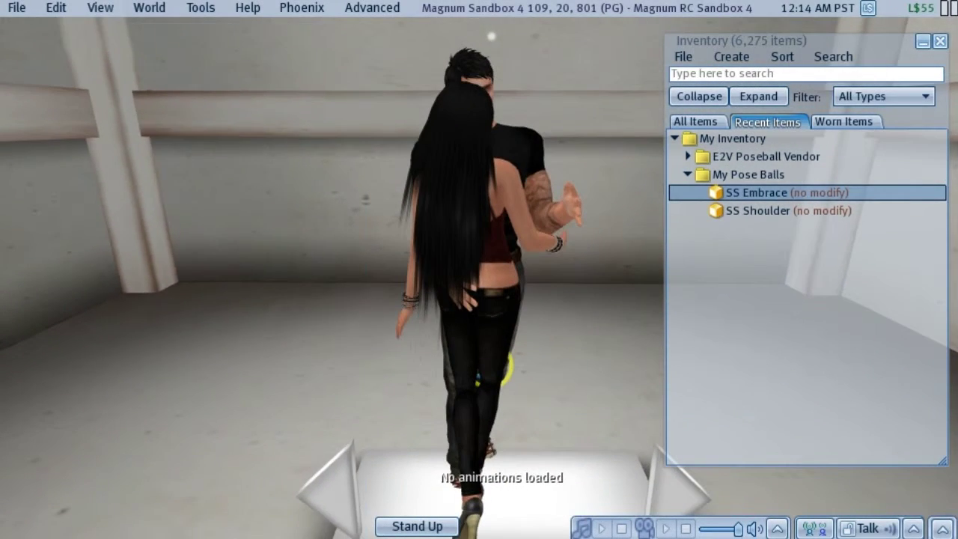
- Rotate the pose balls about the vertical axis, raise them slightly and shift them along X
{"action": "right_click", "coordinate": [506, 366]}
{"action": "left_click", "coordinate": [566, 323]}
{"action": "key", "text": "ctrl"}
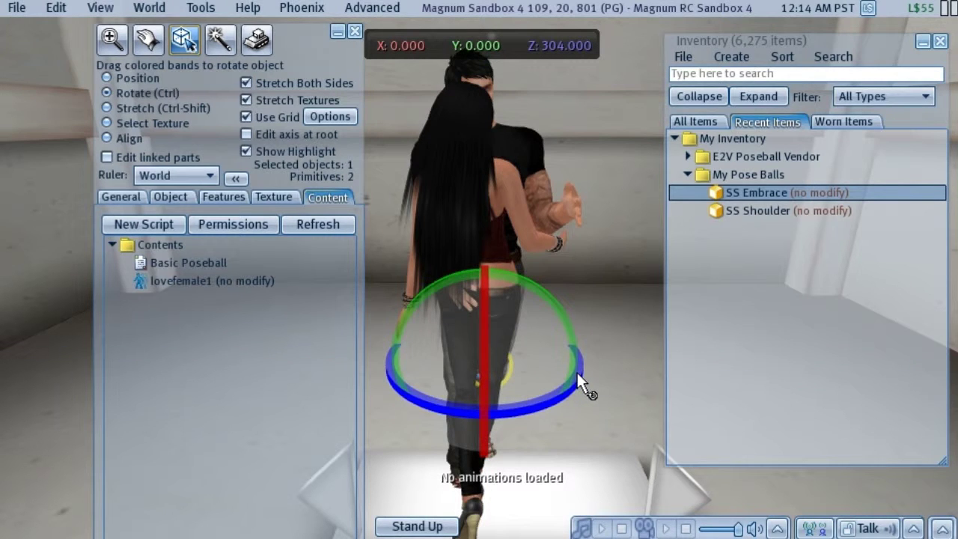
{"action": "left_click_drag", "start_coordinate": [577, 393], "coordinate": [386, 454]}
{"action": "left_click_drag", "start_coordinate": [481, 320], "coordinate": [484, 276]}
{"action": "left_click_drag", "start_coordinate": [530, 315], "coordinate": [558, 320]}
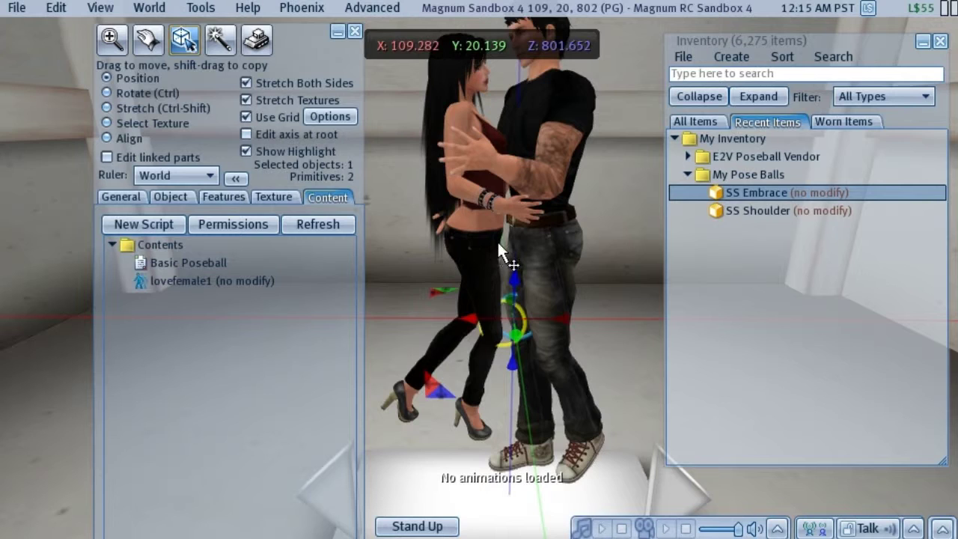
{"action": "left_click", "coordinate": [356, 32]}
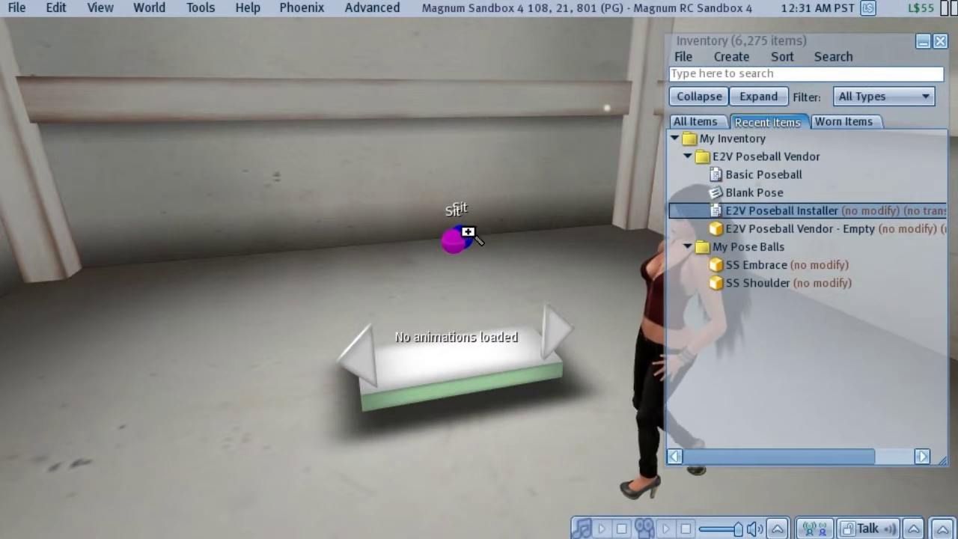
- Approach the SS Embrace pose balls and edit them with Edit linked parts enabled
{"action": "left_click", "coordinate": [455, 238]}
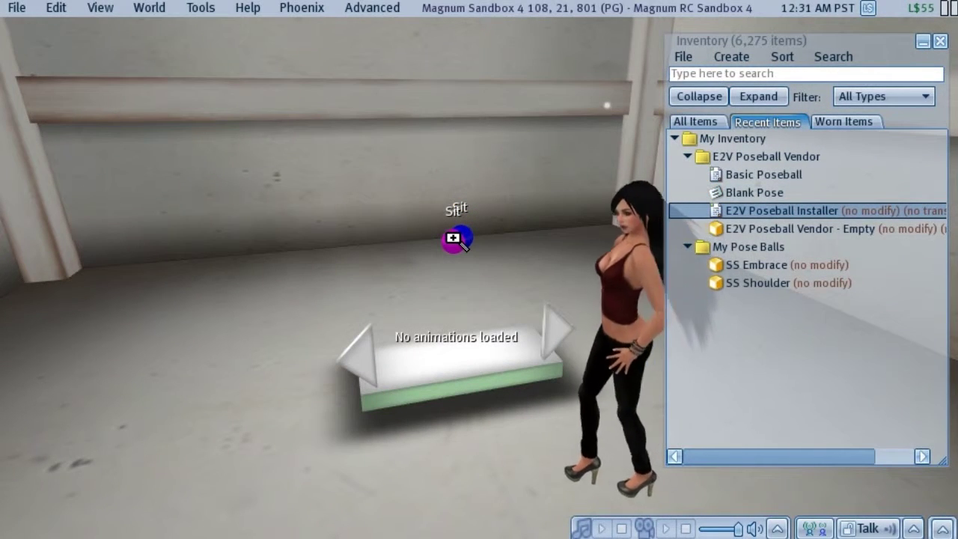
{"action": "key", "text": "Up"}
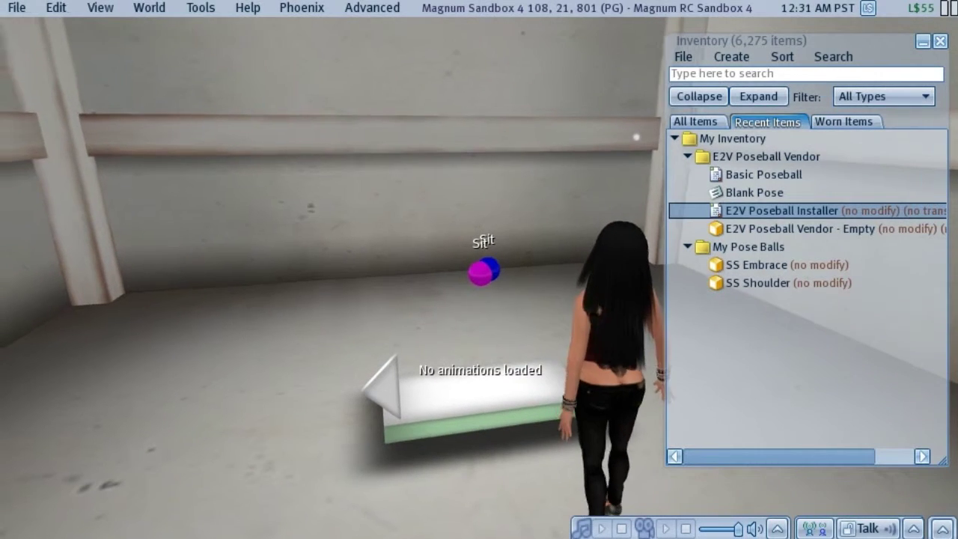
{"action": "key", "text": "Up"}
{"action": "key", "text": "Up"}
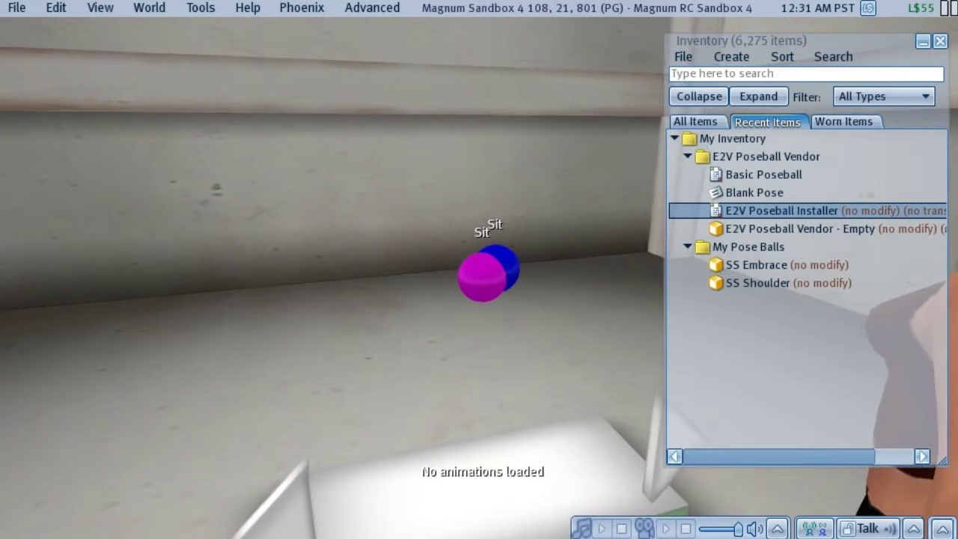
{"action": "key", "text": "Up"}
{"action": "key", "text": "Up"}
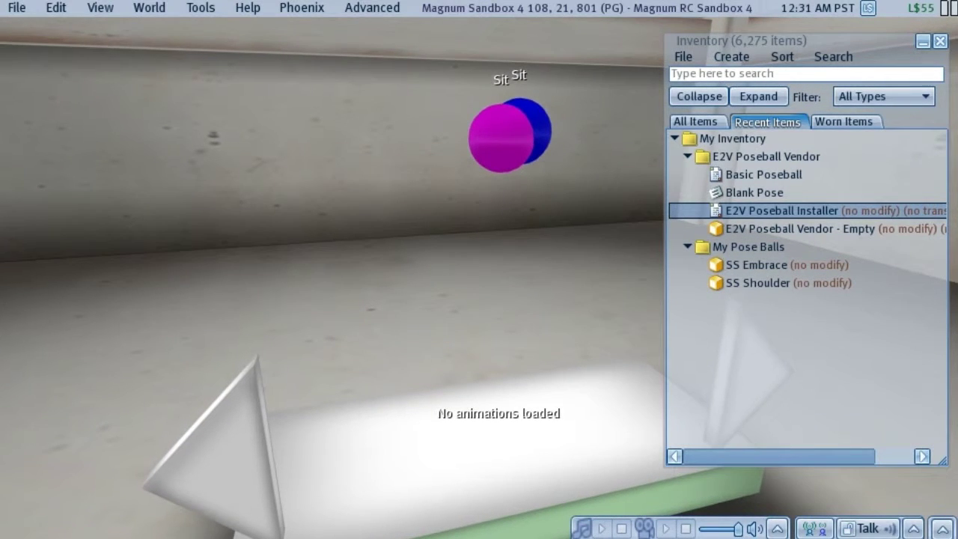
{"action": "key", "text": "Up"}
{"action": "key", "text": "Up"}
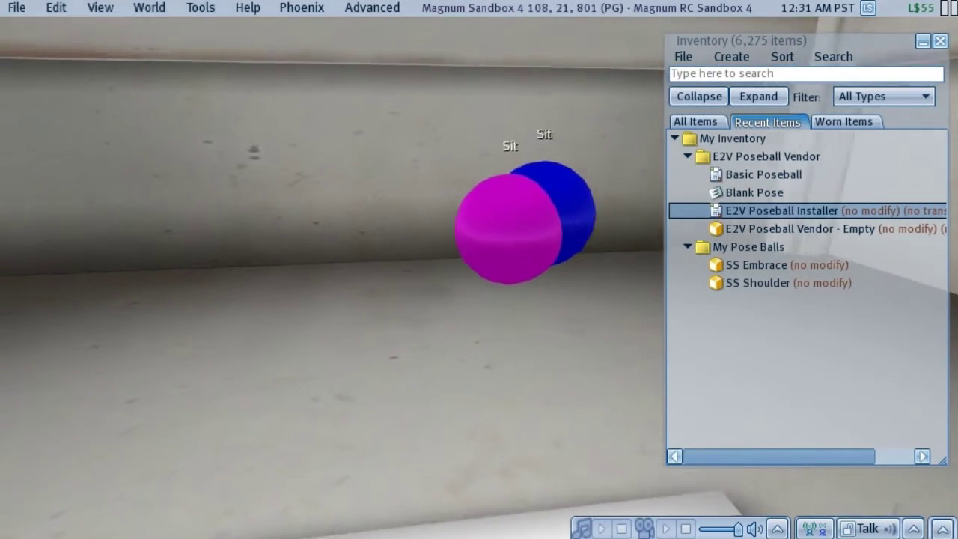
{"action": "right_click", "coordinate": [544, 238]}
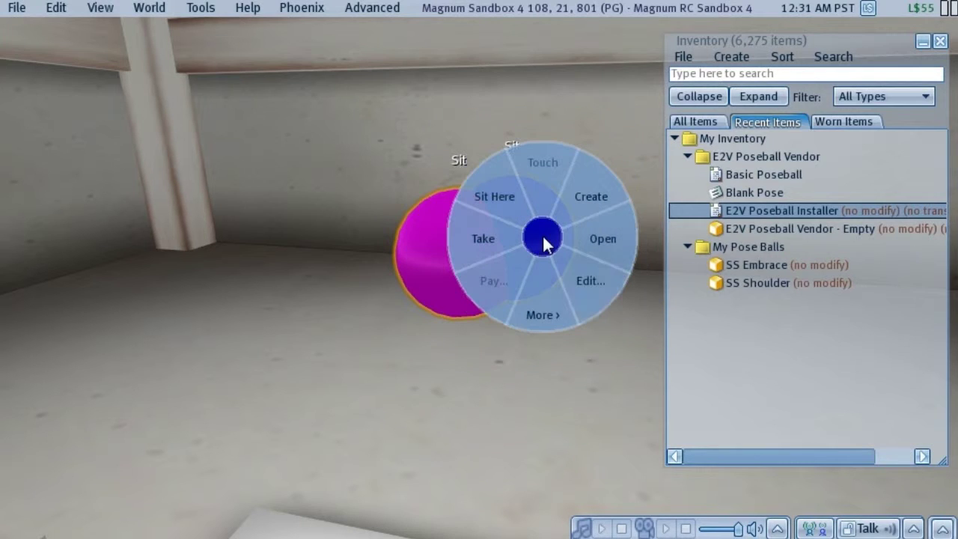
{"action": "left_click", "coordinate": [584, 278]}
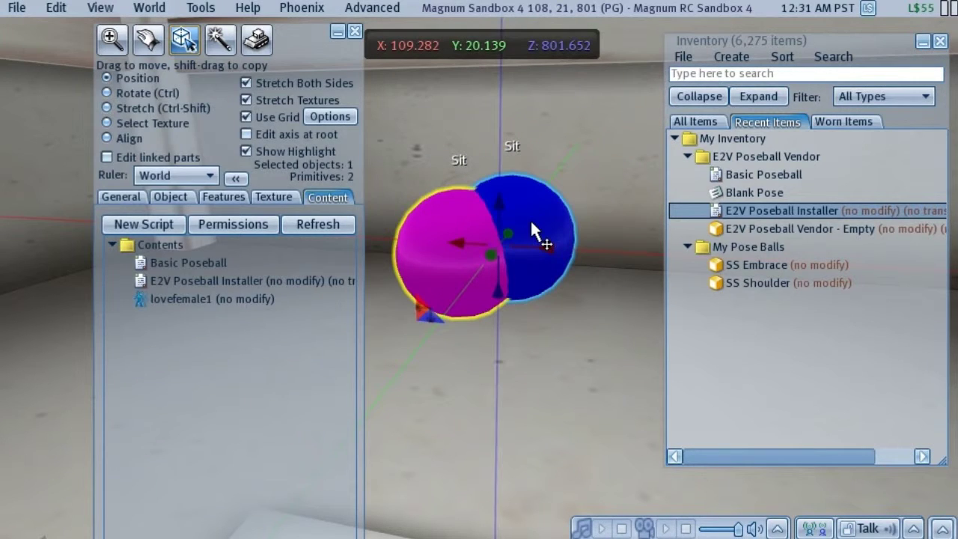
{"action": "left_click", "coordinate": [110, 158]}
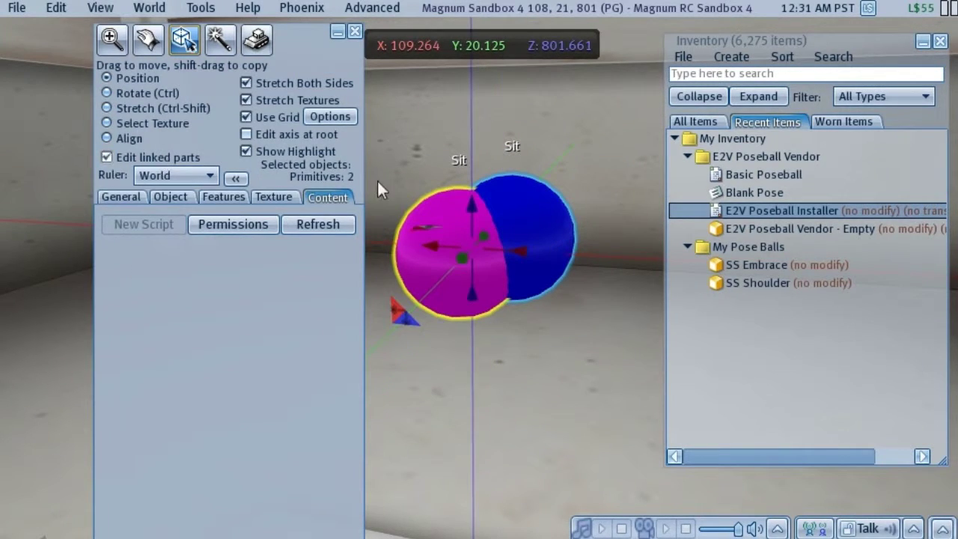
- Add the E2V Poseball Installer script to the blue and pink balls, then close Build and inventory
{"action": "left_click", "coordinate": [529, 212]}
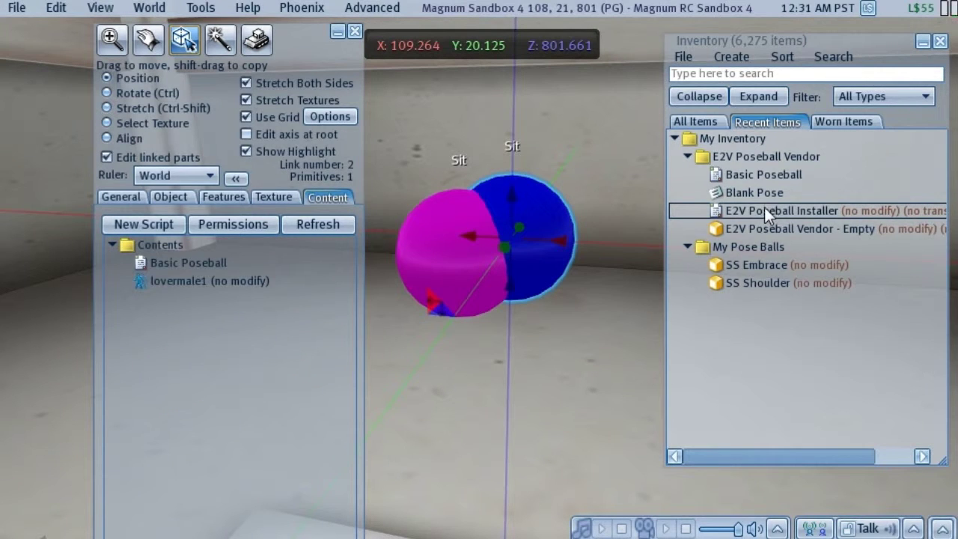
{"action": "left_click", "coordinate": [763, 210]}
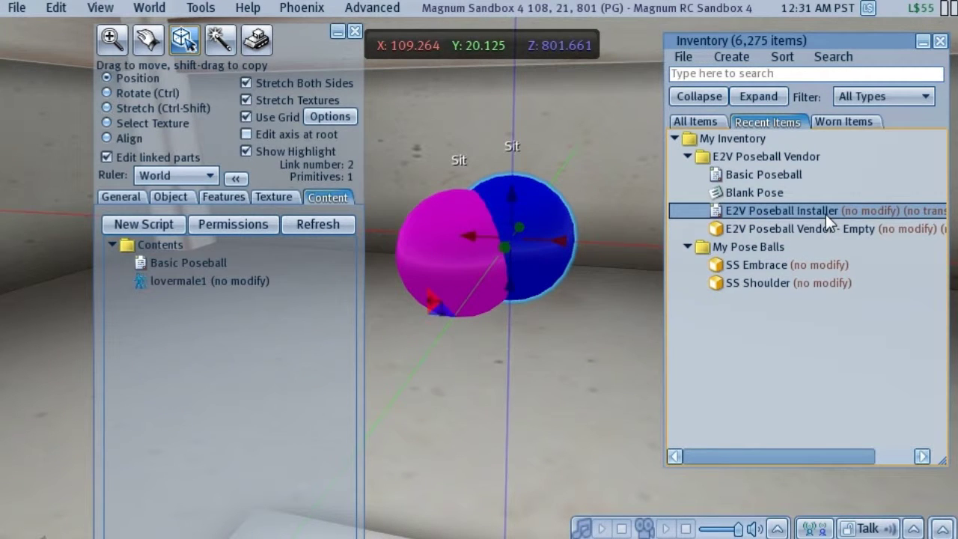
{"action": "left_click_drag", "start_coordinate": [826, 212], "coordinate": [224, 326]}
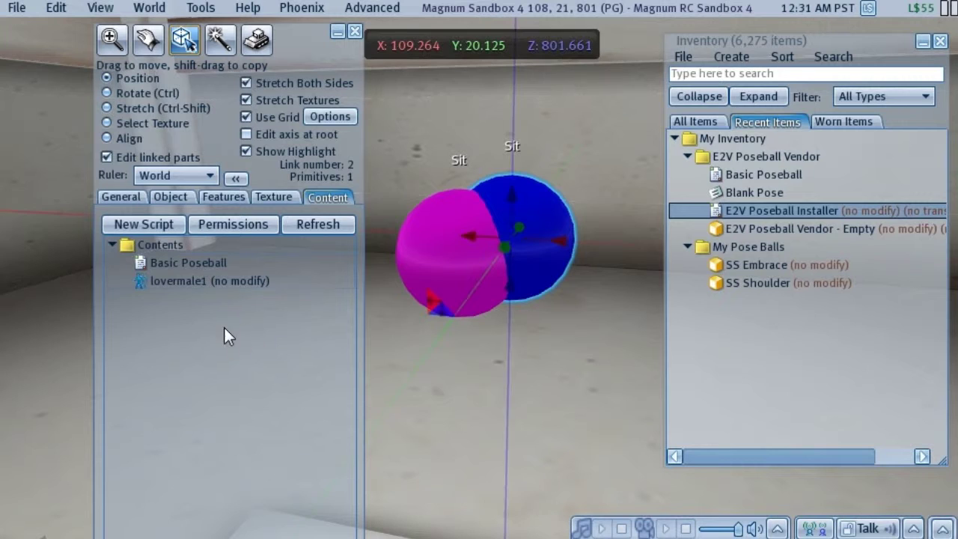
{"action": "left_click", "coordinate": [433, 247]}
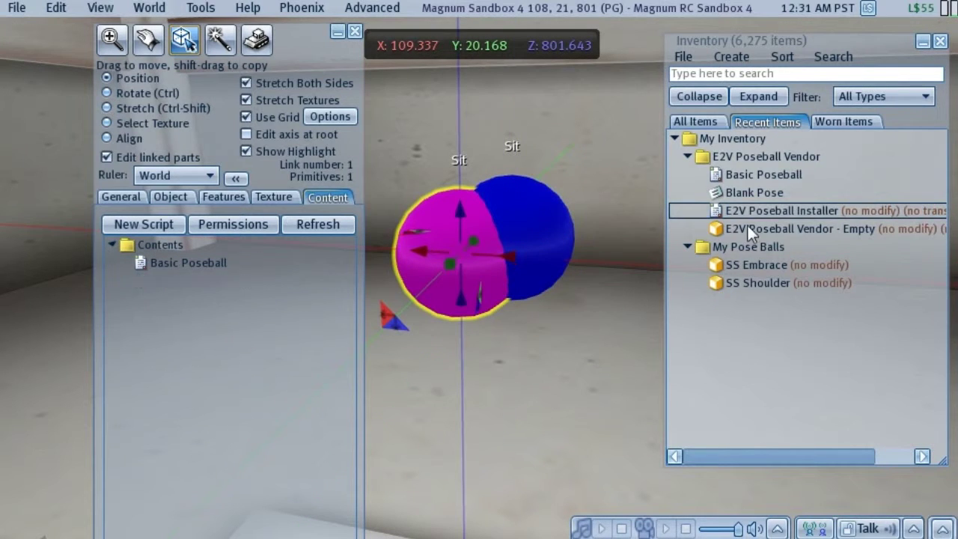
{"action": "left_click", "coordinate": [769, 210]}
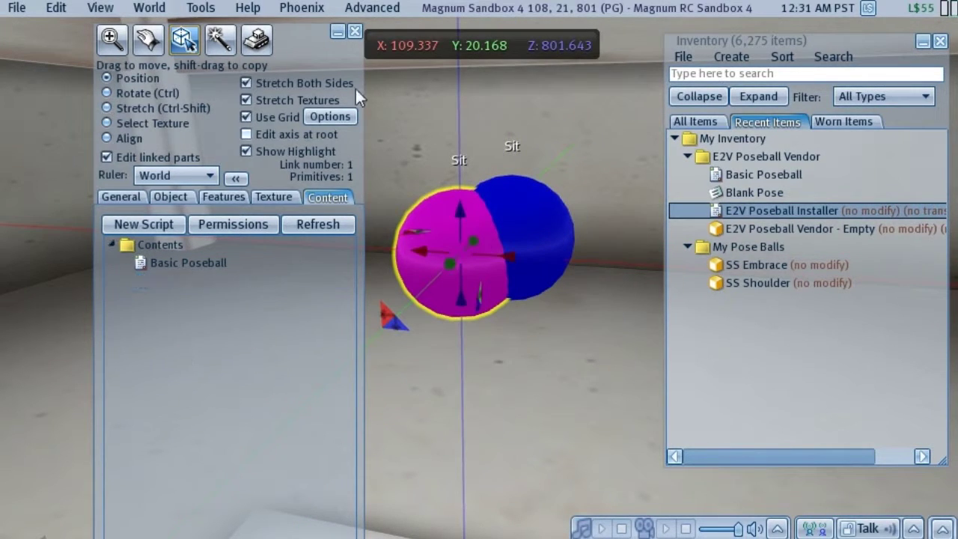
{"action": "left_click", "coordinate": [354, 32]}
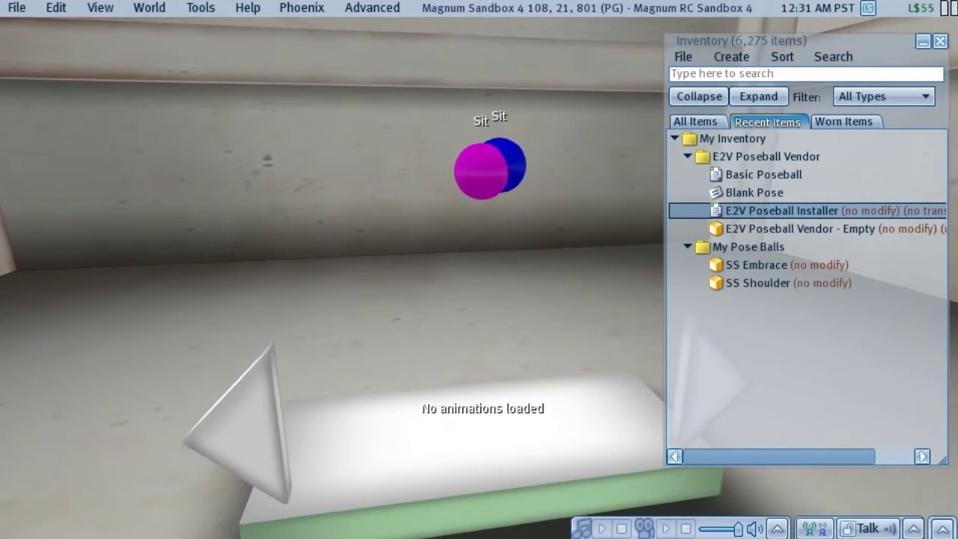
{"action": "left_click", "coordinate": [487, 267]}
{"action": "left_click", "coordinate": [939, 41]}
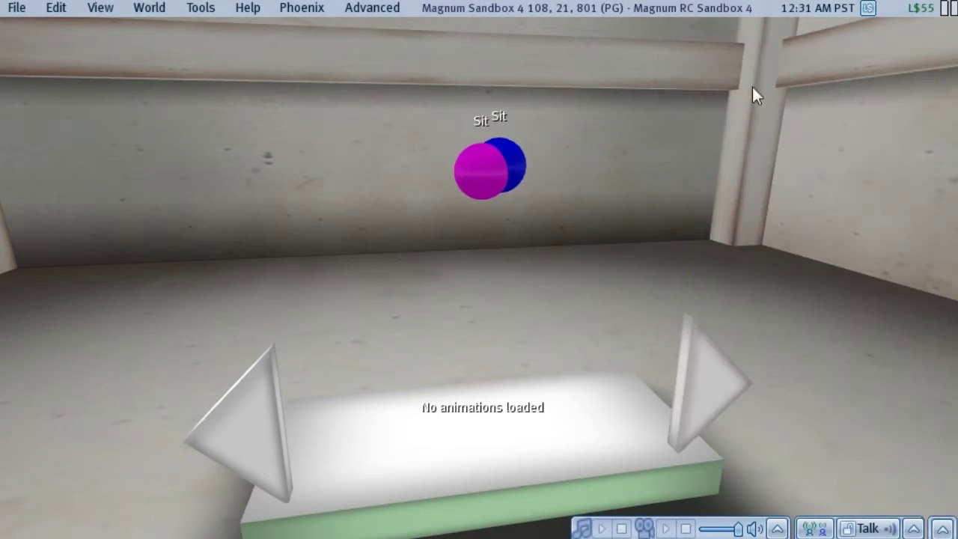
- Open and widen Local Chat, then have the vendor install the pose
{"action": "key", "text": "ctrl+h"}
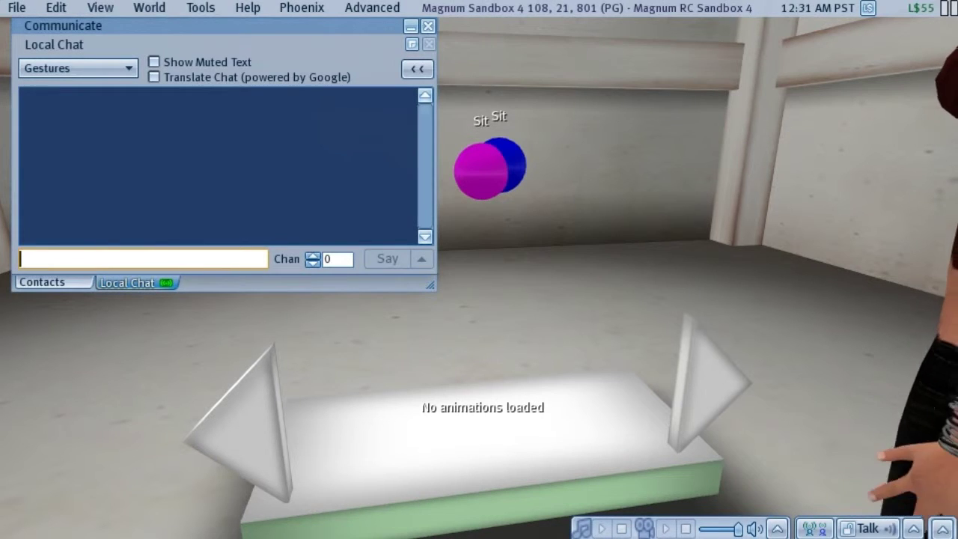
{"action": "left_click_drag", "start_coordinate": [434, 283], "coordinate": [529, 285]}
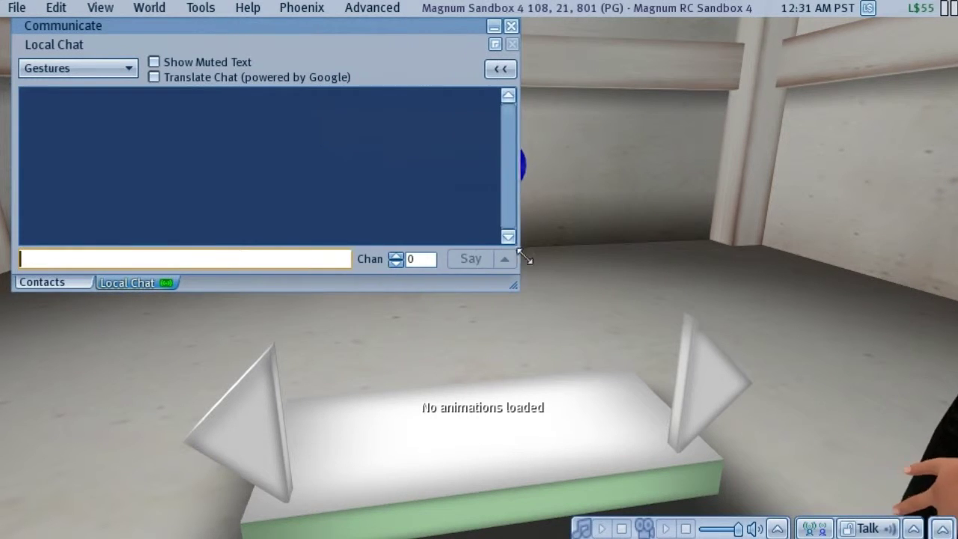
{"action": "left_click", "coordinate": [491, 456]}
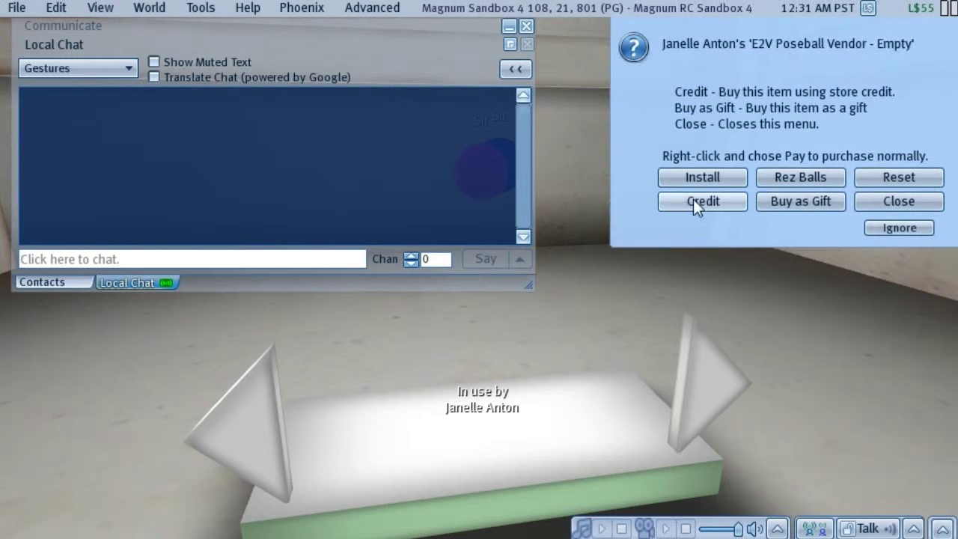
{"action": "left_click", "coordinate": [731, 177]}
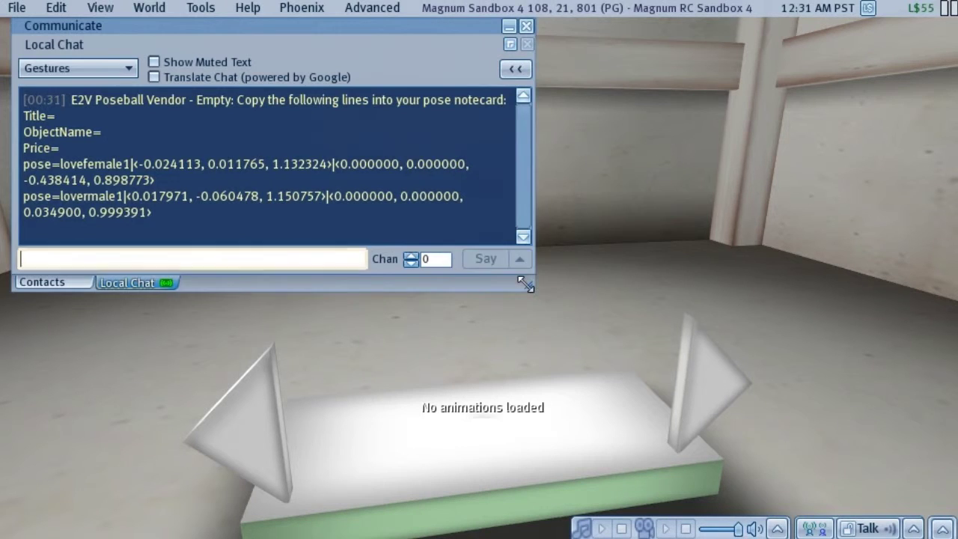
- Select the printed lovefemale1 and lovermale1 notecard lines and minimize the chat
{"action": "left_click_drag", "start_coordinate": [523, 262], "coordinate": [620, 253]}
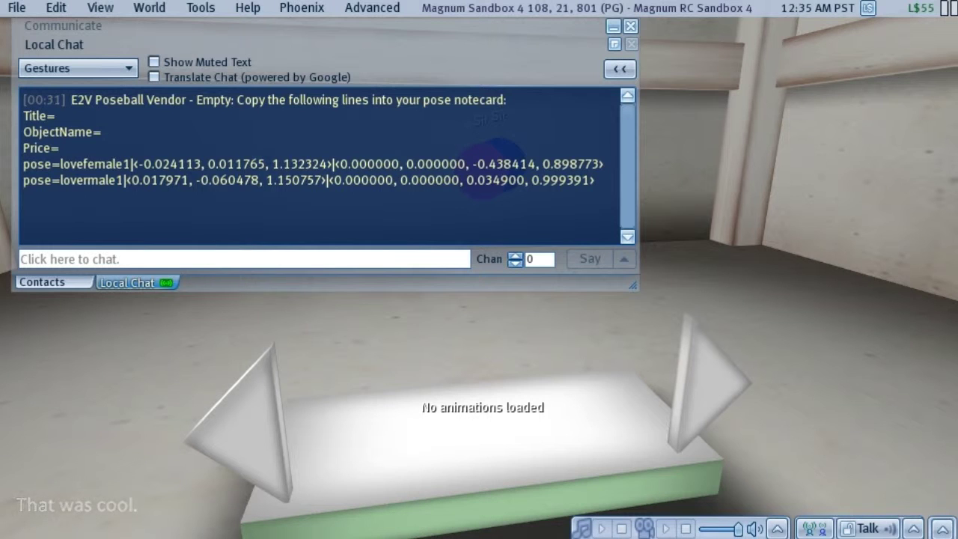
{"action": "left_click_drag", "start_coordinate": [23, 114], "coordinate": [594, 180]}
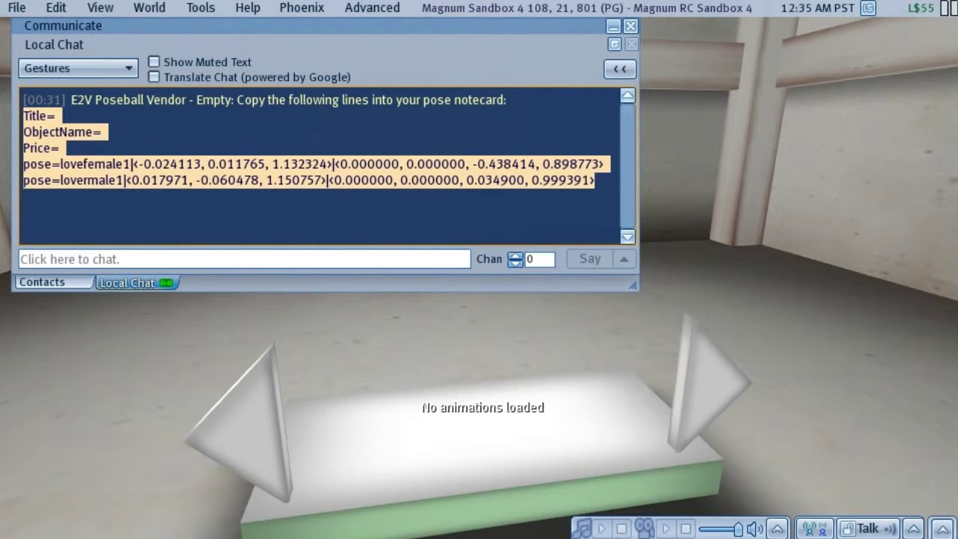
{"action": "left_click", "coordinate": [612, 27]}
{"action": "right_click", "coordinate": [481, 175]}
- Delete the SS Embrace pose balls, then edit the vendor to inspect its lovefemale1 and lovermale1 animations
{"action": "left_click", "coordinate": [486, 229]}
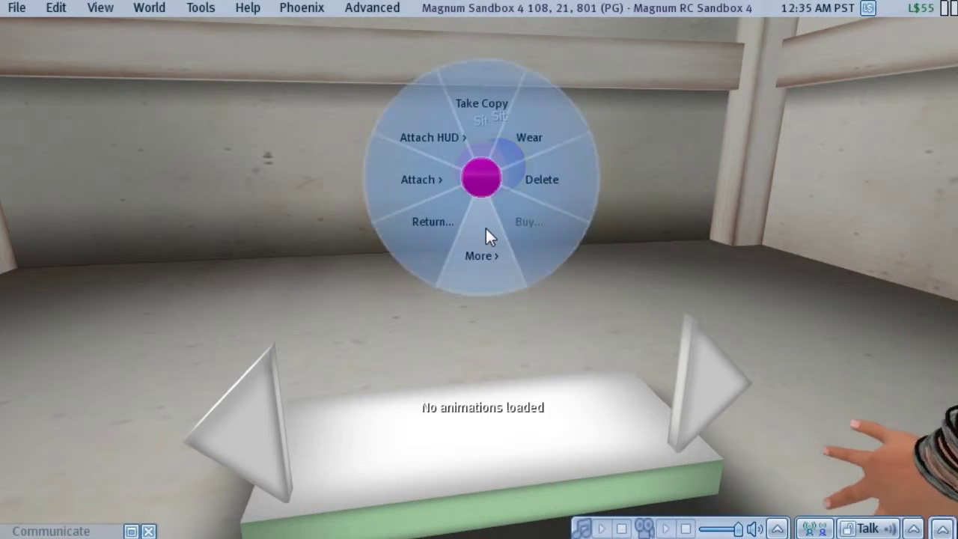
{"action": "left_click", "coordinate": [543, 190]}
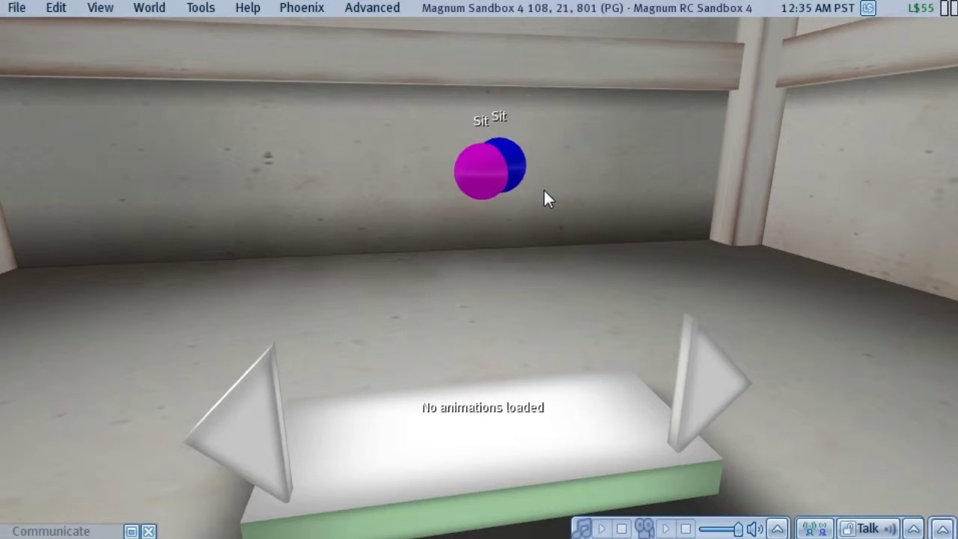
{"action": "left_click", "coordinate": [407, 419], "text": "alt"}
{"action": "right_click", "coordinate": [515, 271]}
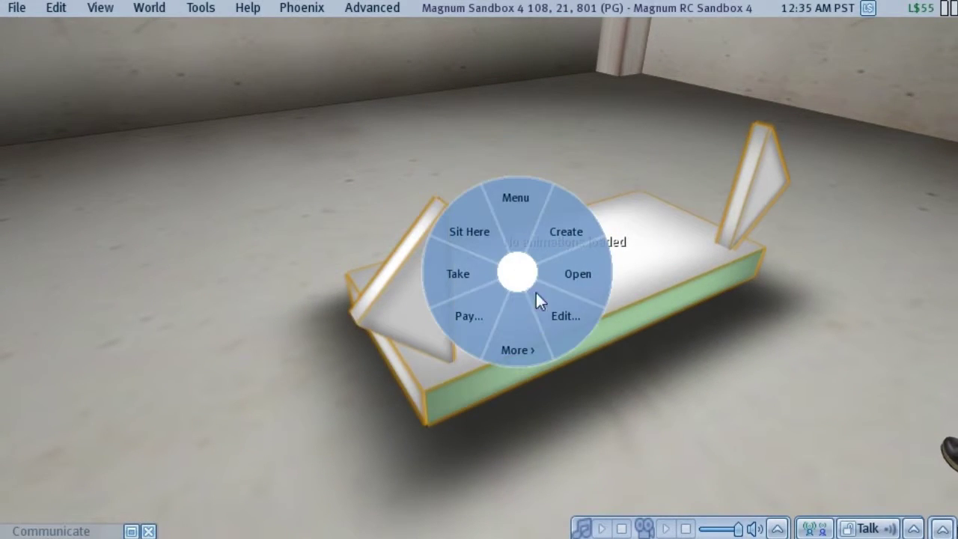
{"action": "left_click", "coordinate": [550, 310]}
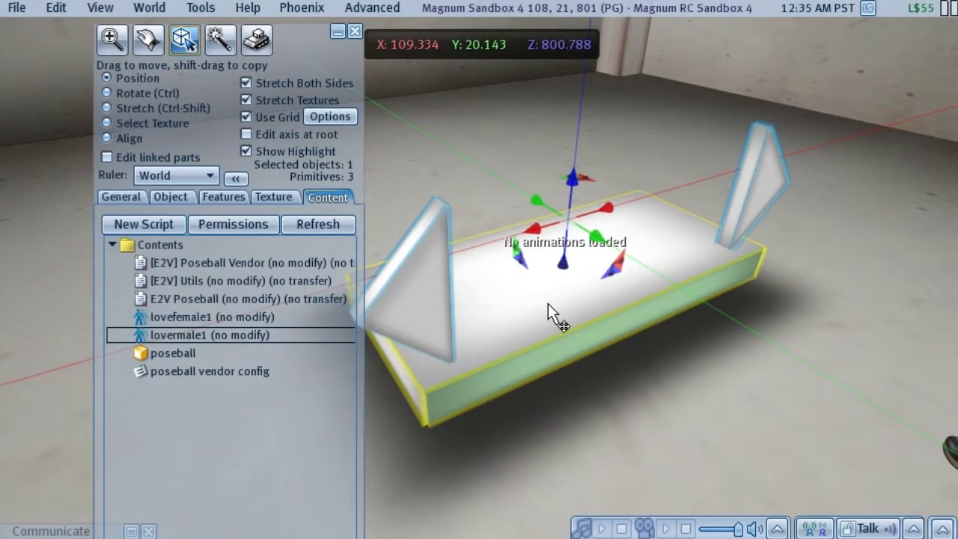
{"action": "left_click", "coordinate": [181, 317]}
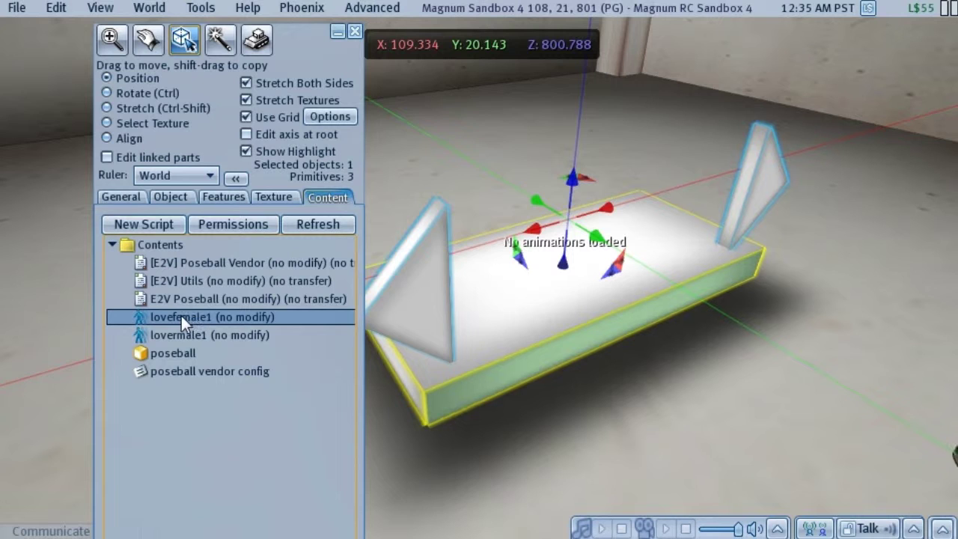
{"action": "left_click", "coordinate": [209, 335]}
{"action": "left_click", "coordinate": [190, 319]}
{"action": "key", "text": "ctrl+i"}
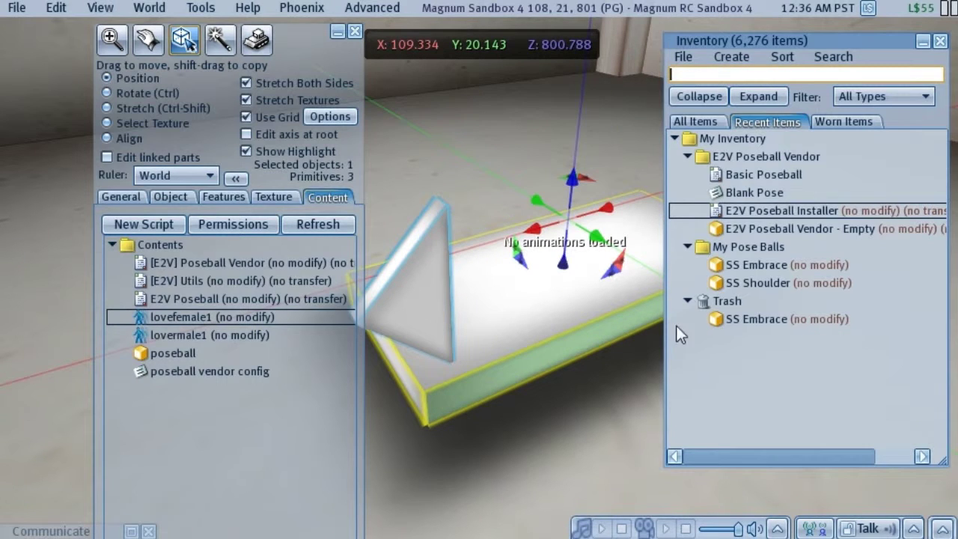
- Drop Blank Pose into the vendor's contents, rename it 'Embrace', and open the notecard
{"action": "left_click", "coordinate": [769, 191]}
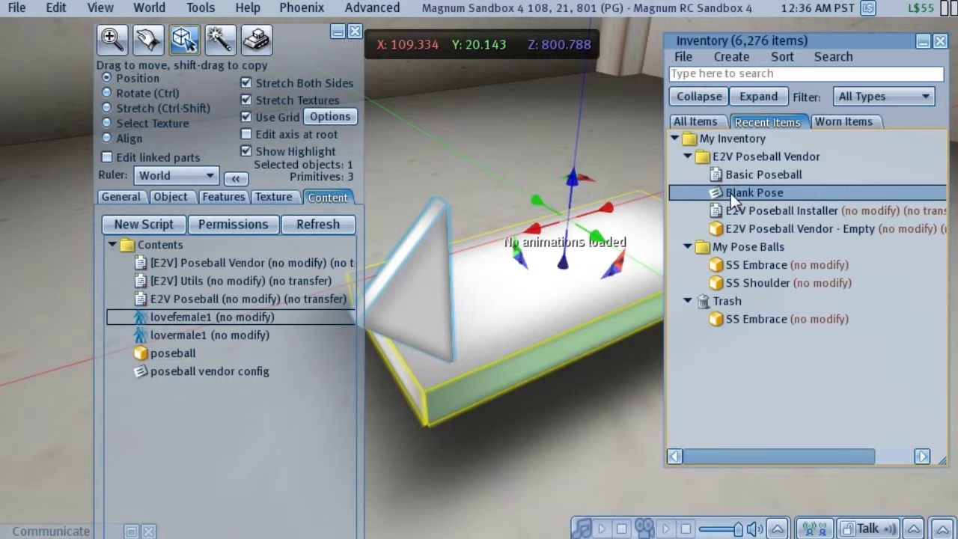
{"action": "left_click_drag", "start_coordinate": [765, 195], "coordinate": [253, 399]}
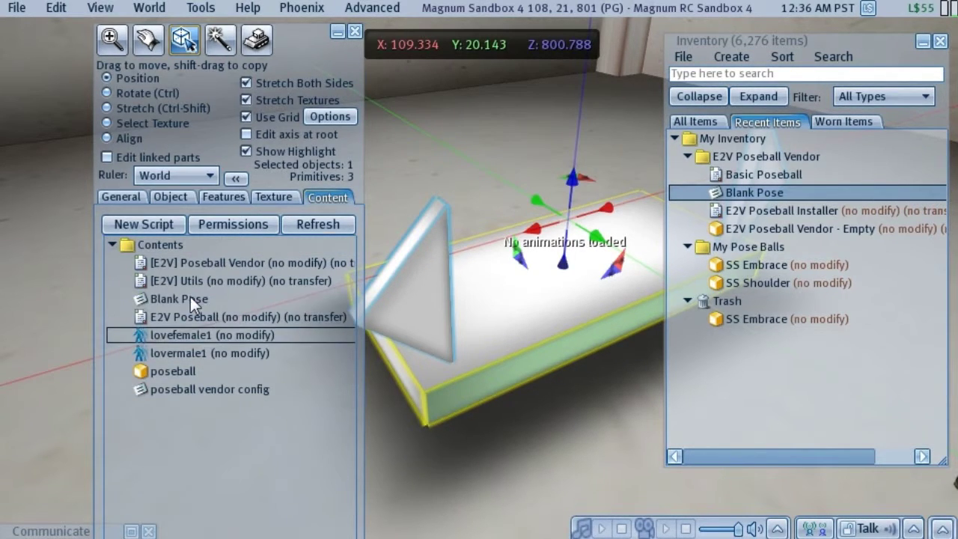
{"action": "left_click", "coordinate": [190, 296]}
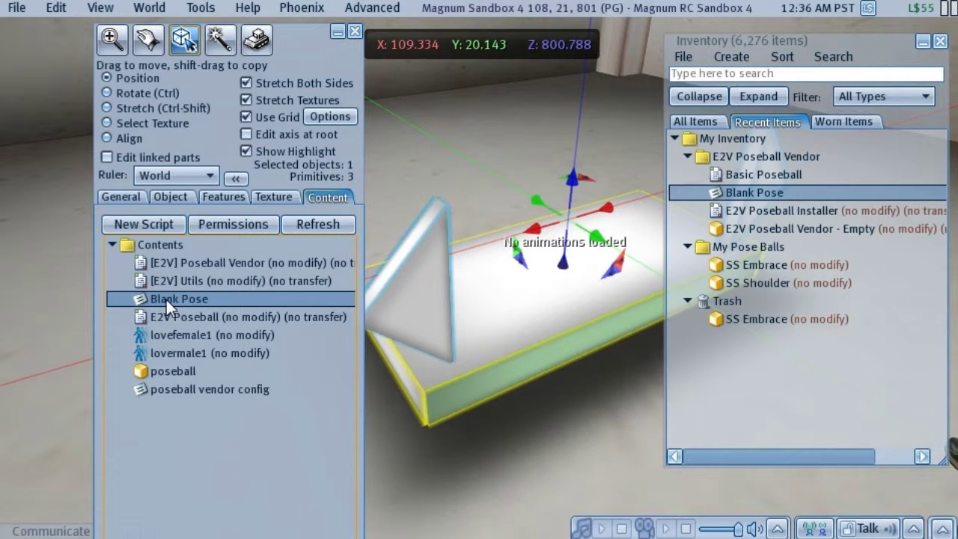
{"action": "left_click", "coordinate": [166, 299]}
{"action": "type", "text": "Embrace"}
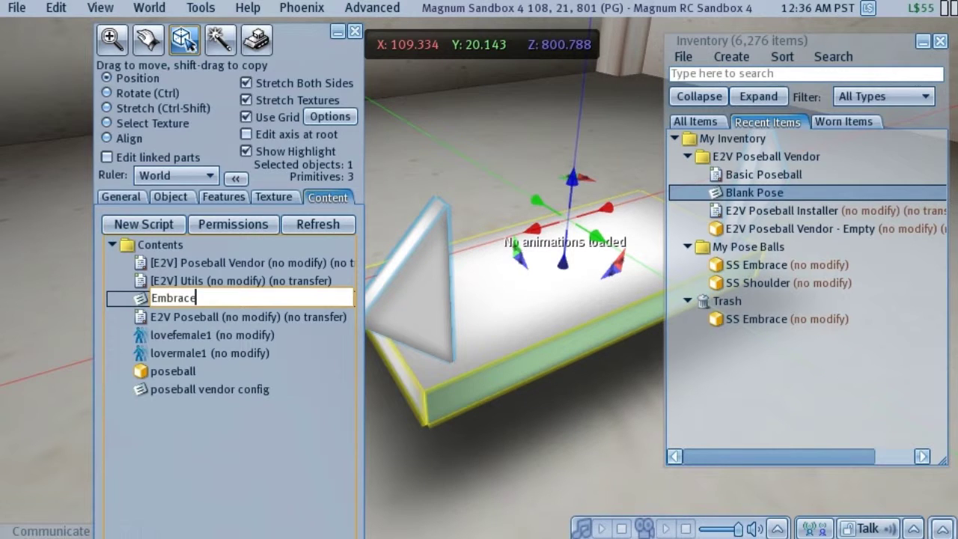
{"action": "key", "text": "Return"}
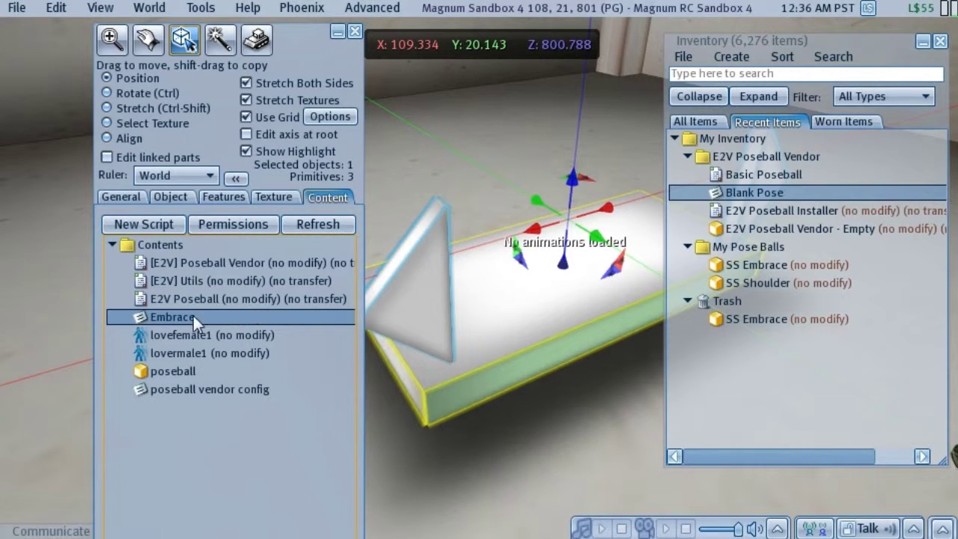
{"action": "right_click", "coordinate": [186, 318]}
{"action": "left_click", "coordinate": [220, 329]}
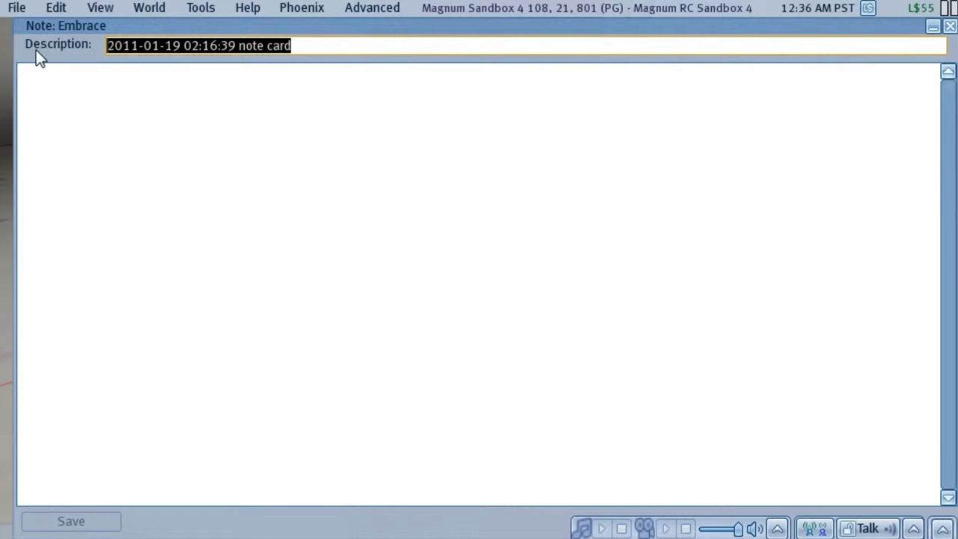
- Copy the lovefemale1 and lovermale1 pose lines from Local Chat and paste them into the Embrace notecard
{"action": "left_click_drag", "start_coordinate": [9, 16], "coordinate": [393, 187]}
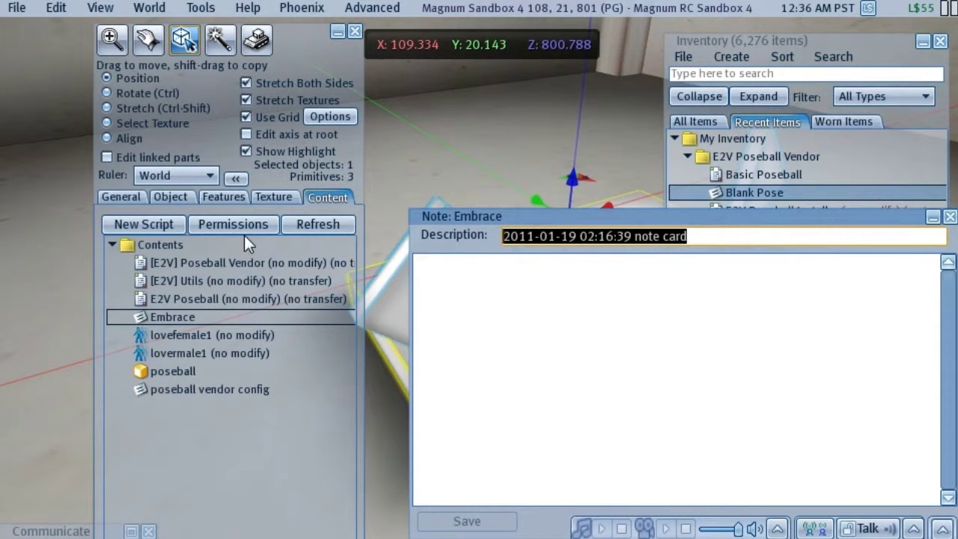
{"action": "left_click_drag", "start_coordinate": [64, 531], "coordinate": [368, 450]}
{"action": "left_click", "coordinate": [370, 448]}
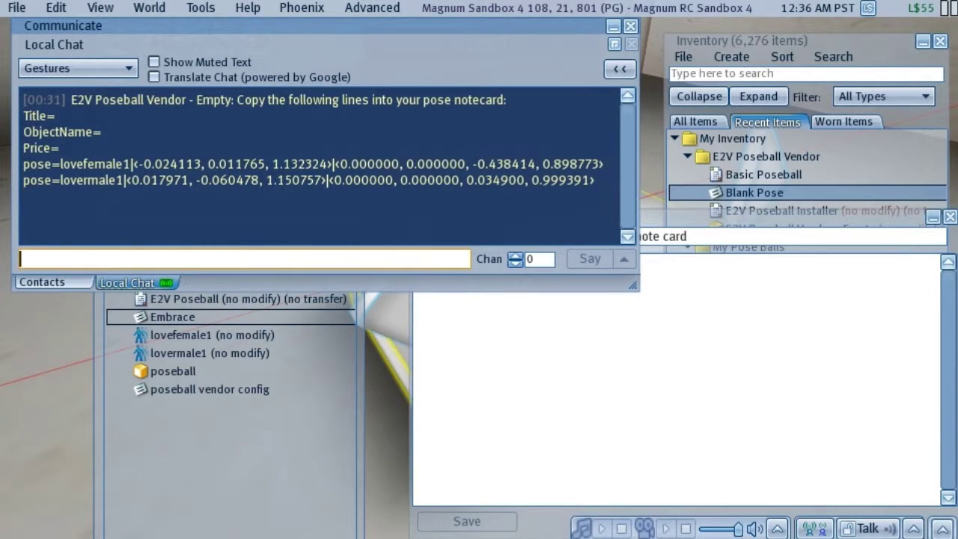
{"action": "left_click_drag", "start_coordinate": [24, 111], "coordinate": [595, 180]}
{"action": "right_click", "coordinate": [478, 178]}
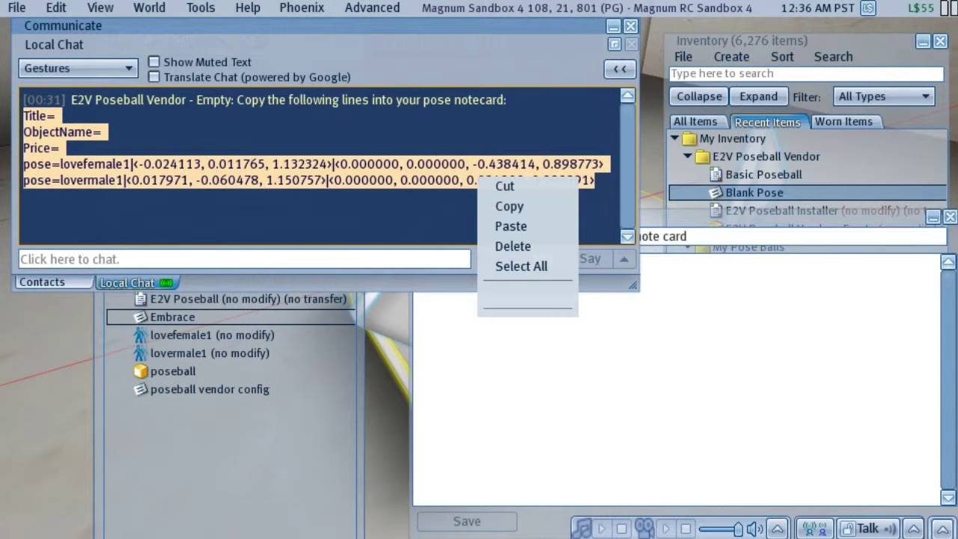
{"action": "left_click", "coordinate": [509, 207]}
{"action": "left_click", "coordinate": [417, 266]}
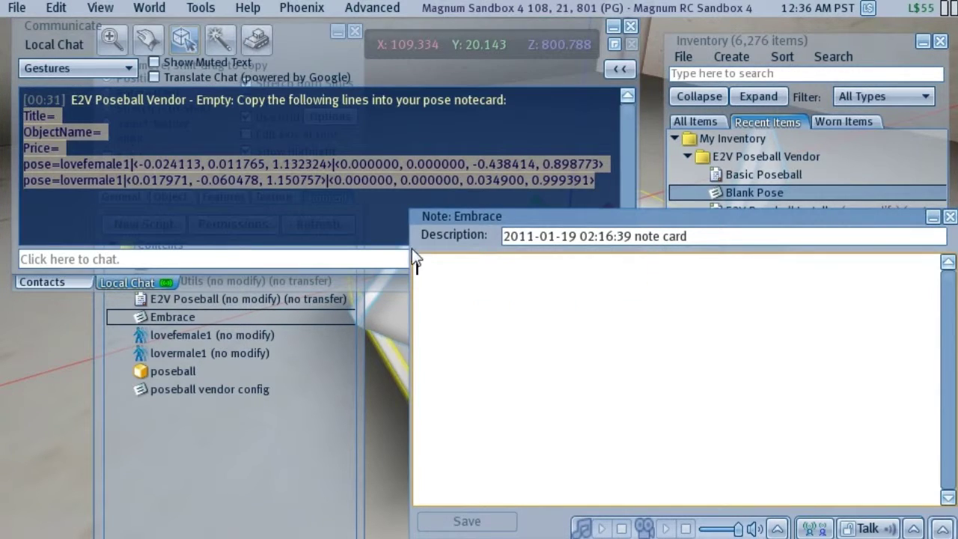
{"action": "left_click_drag", "start_coordinate": [412, 252], "coordinate": [197, 254]}
{"action": "right_click", "coordinate": [283, 280]}
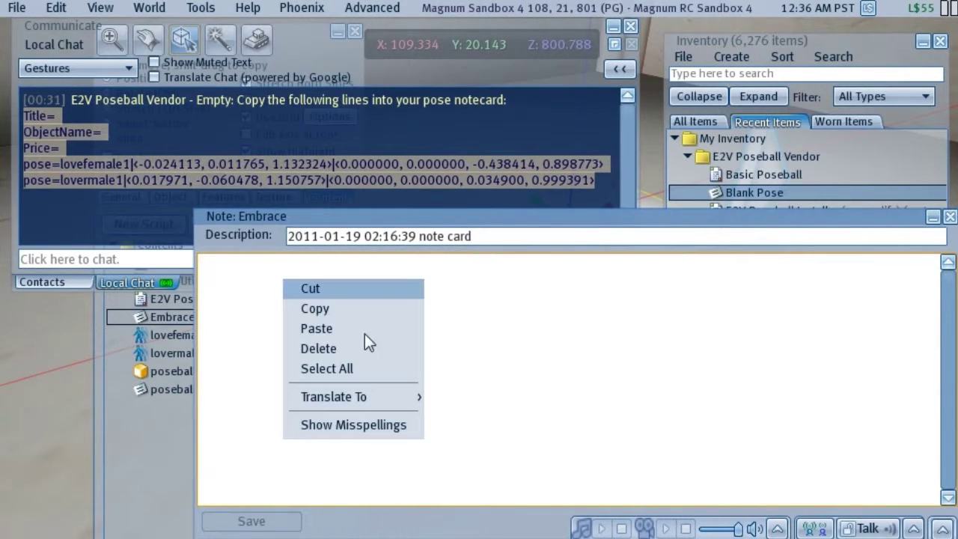
{"action": "left_click", "coordinate": [314, 331]}
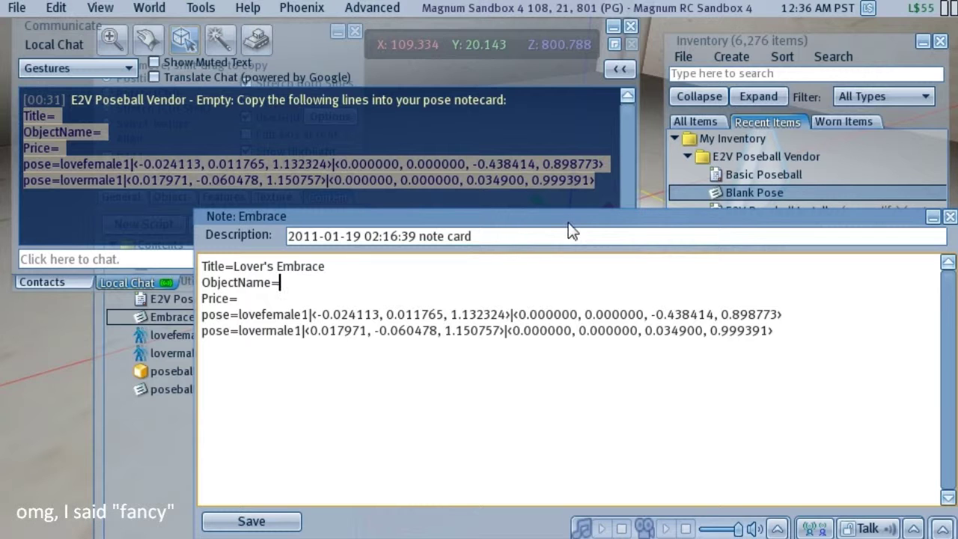
- Add Title Lover's Embrace and ObjectName SS Embrace, save, and close the notecard and chat
{"action": "left_click_drag", "start_coordinate": [564, 223], "coordinate": [394, 53]}
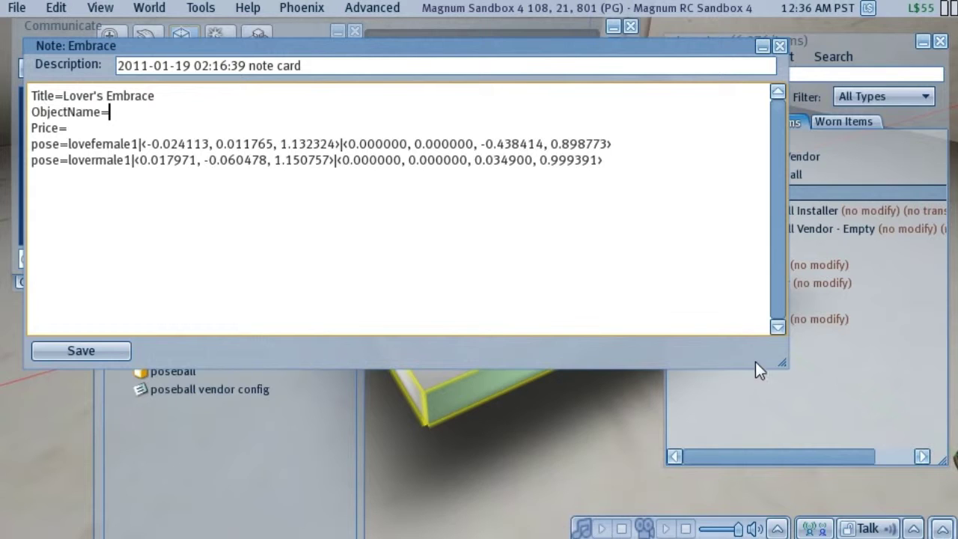
{"action": "left_click_drag", "start_coordinate": [775, 359], "coordinate": [643, 341]}
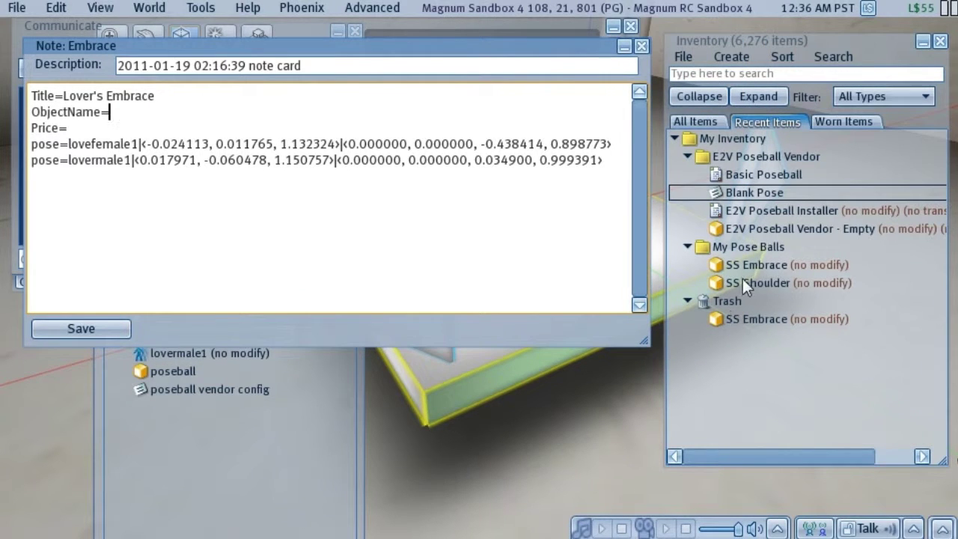
{"action": "type", "text": "SS Embrace"}
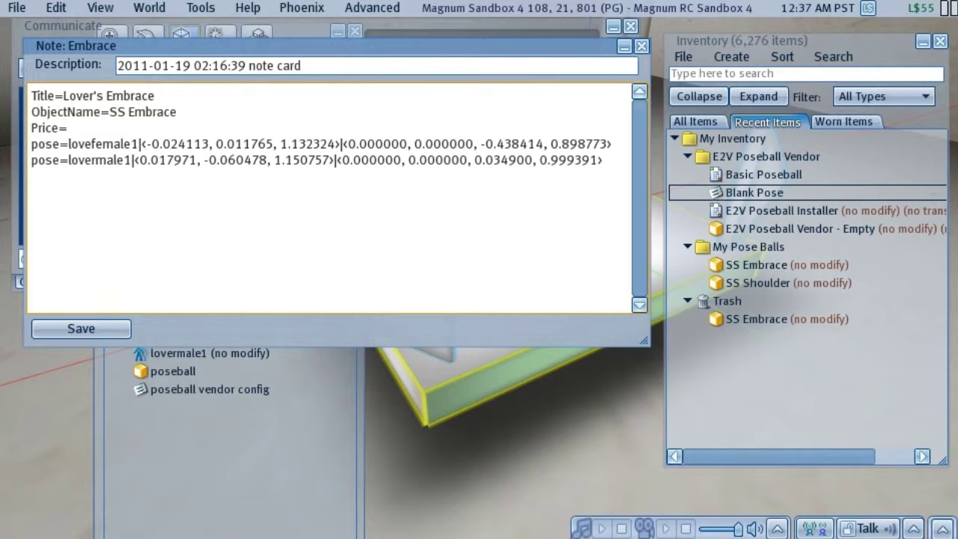
{"action": "left_click", "coordinate": [96, 331]}
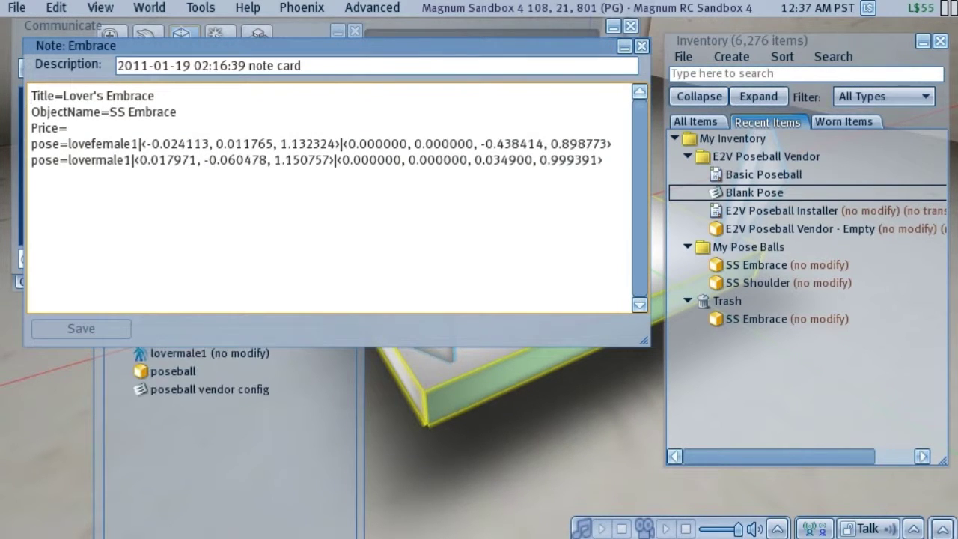
{"action": "left_click", "coordinate": [641, 47]}
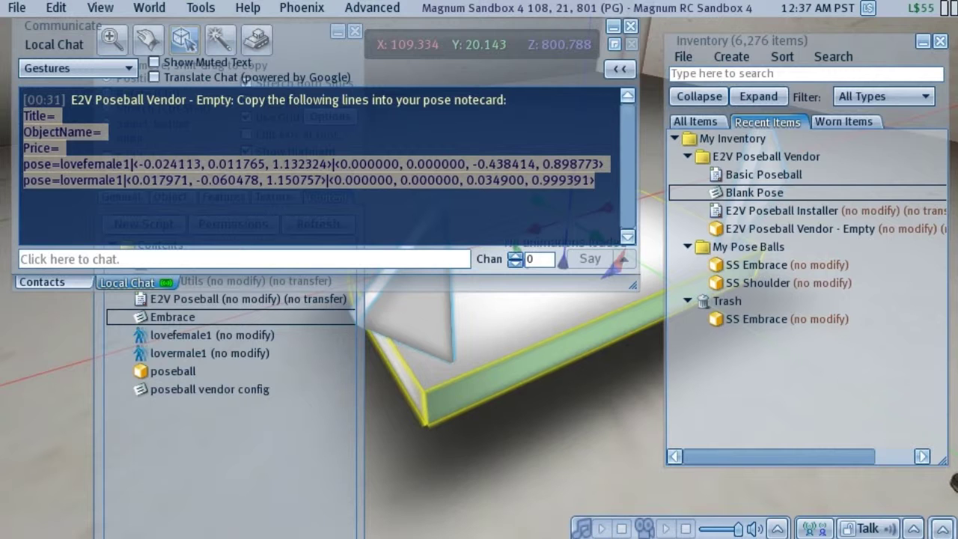
{"action": "left_click", "coordinate": [631, 26]}
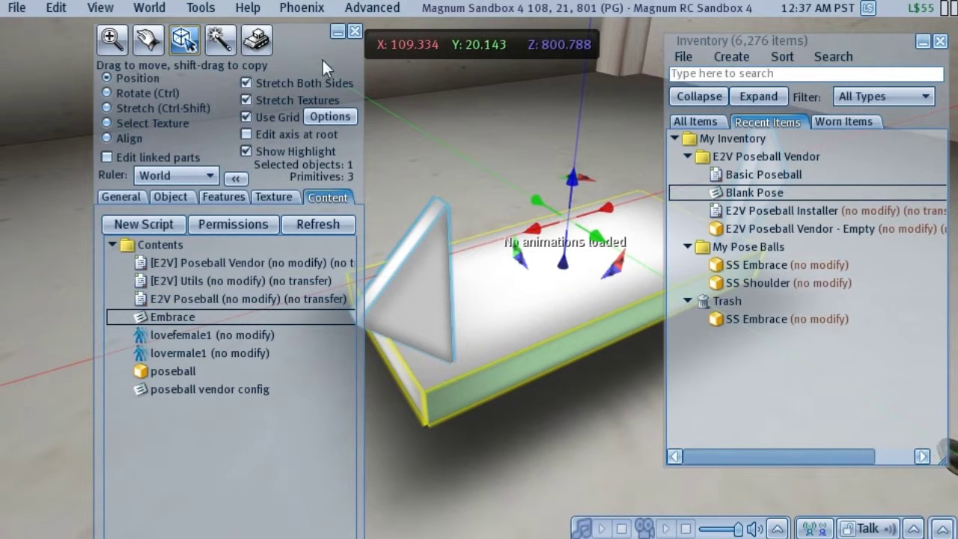
- Drop the SS Shoulder pose balls from inventory onto the vendor platform and edit them
{"action": "left_click", "coordinate": [356, 32]}
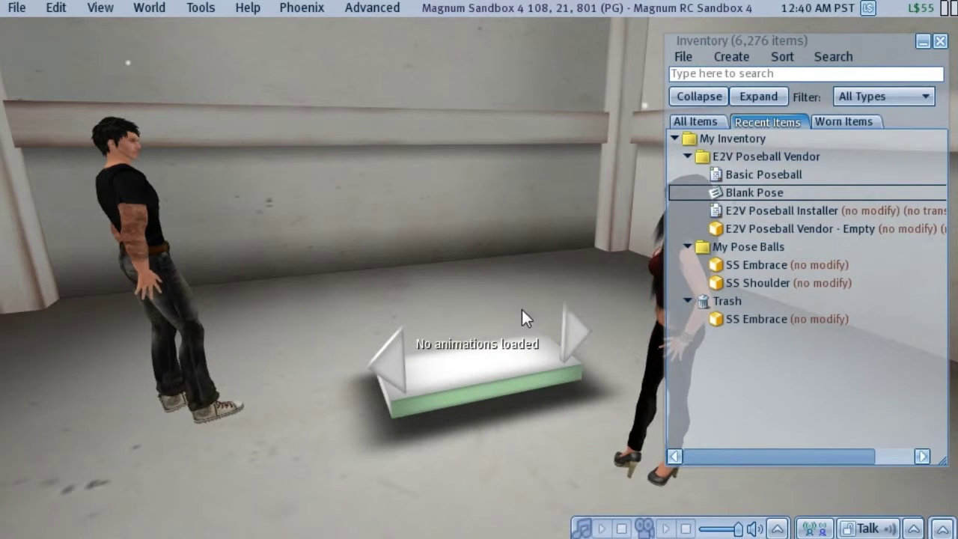
{"action": "left_click", "coordinate": [770, 282]}
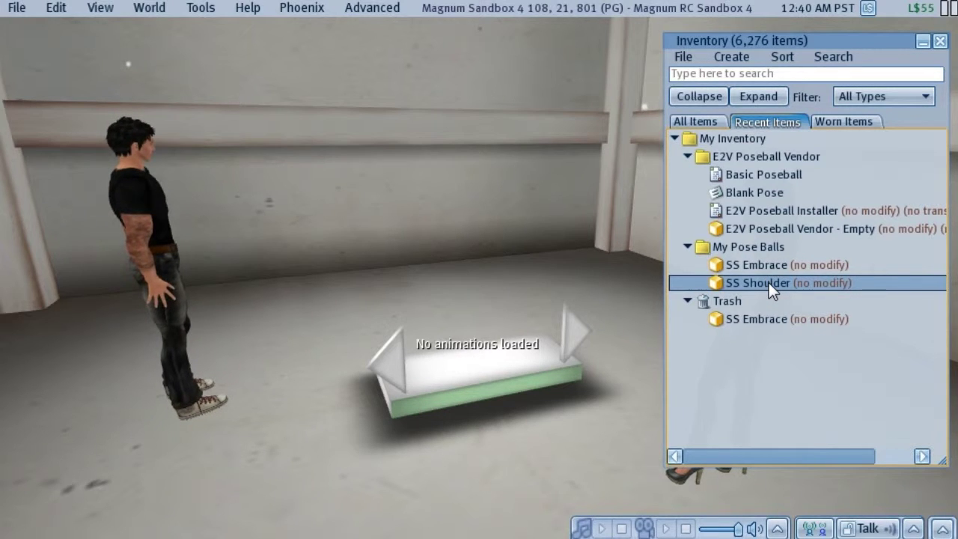
{"action": "left_click_drag", "start_coordinate": [769, 282], "coordinate": [479, 370]}
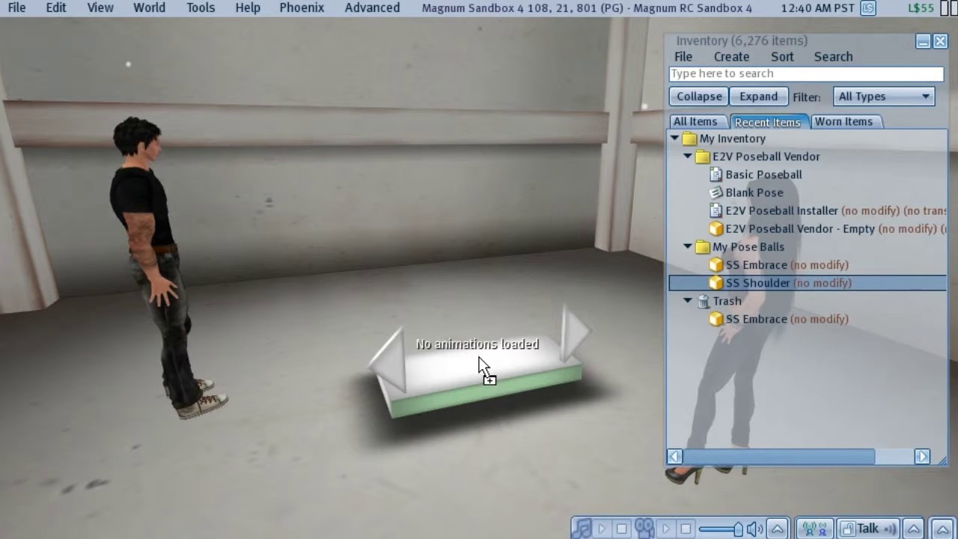
{"action": "right_click", "coordinate": [474, 351]}
{"action": "left_click", "coordinate": [518, 386]}
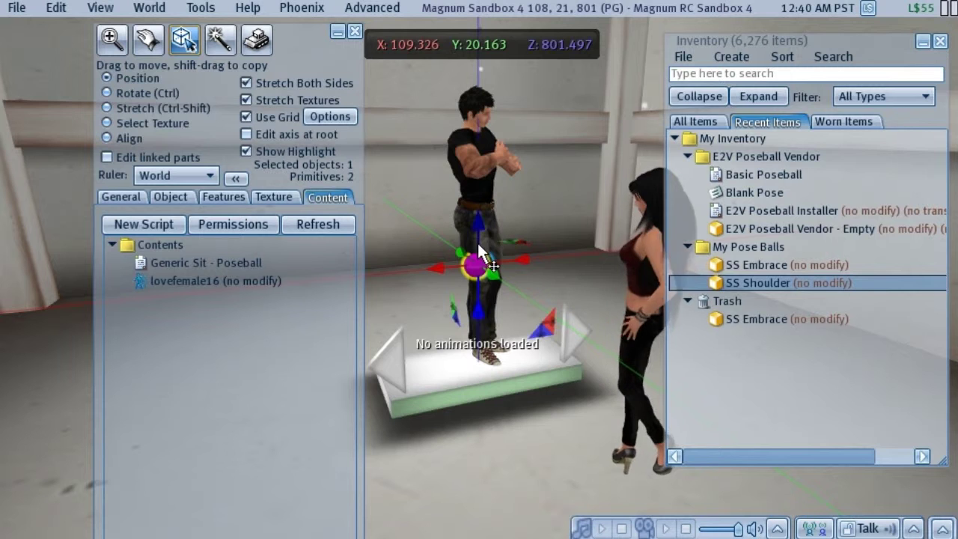
- Sit on the new poseball, rotate it to Z 90 degrees and raise it slightly
{"action": "right_click", "coordinate": [476, 263]}
{"action": "left_click", "coordinate": [452, 238]}
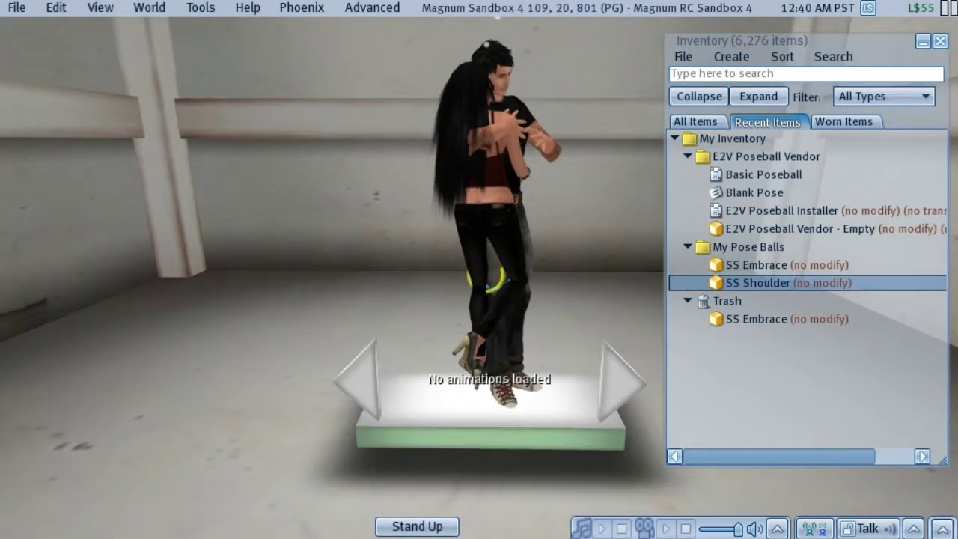
{"action": "key", "text": "ctrl+3"}
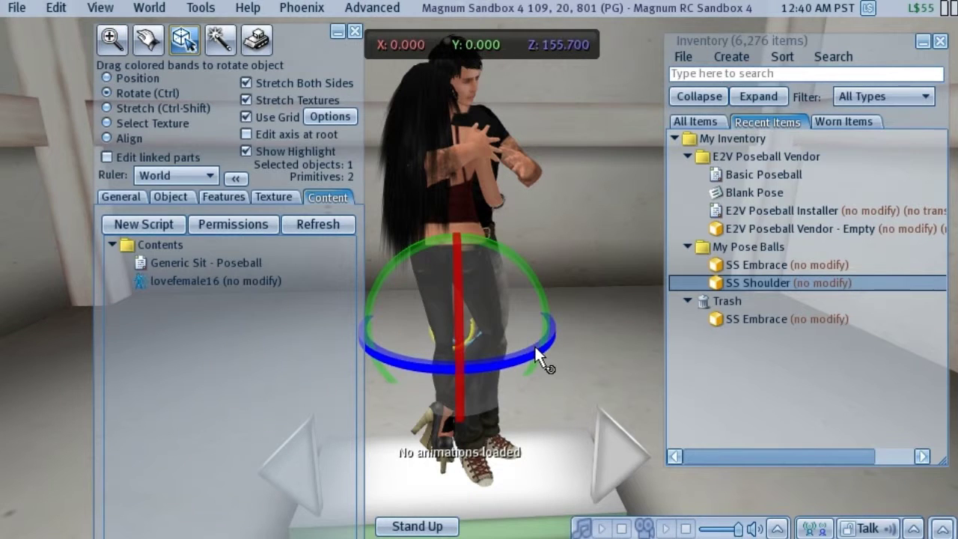
{"action": "left_click_drag", "start_coordinate": [534, 344], "coordinate": [452, 479]}
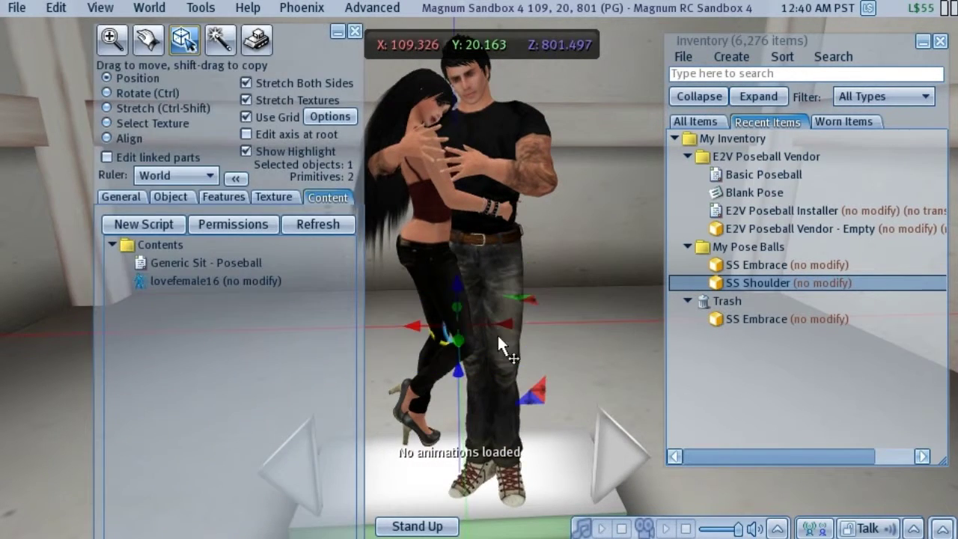
{"action": "left_click_drag", "start_coordinate": [456, 282], "coordinate": [452, 255]}
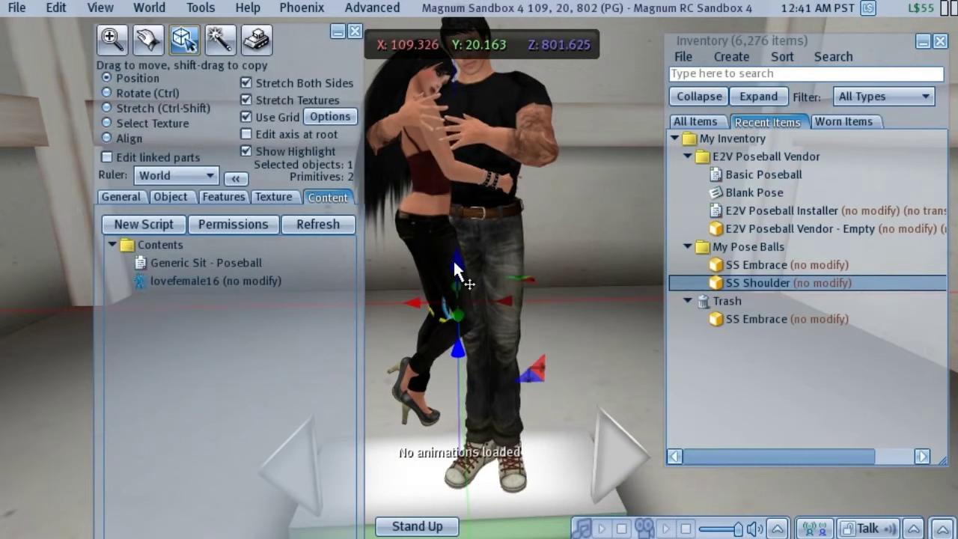
{"action": "key", "text": "Escape"}
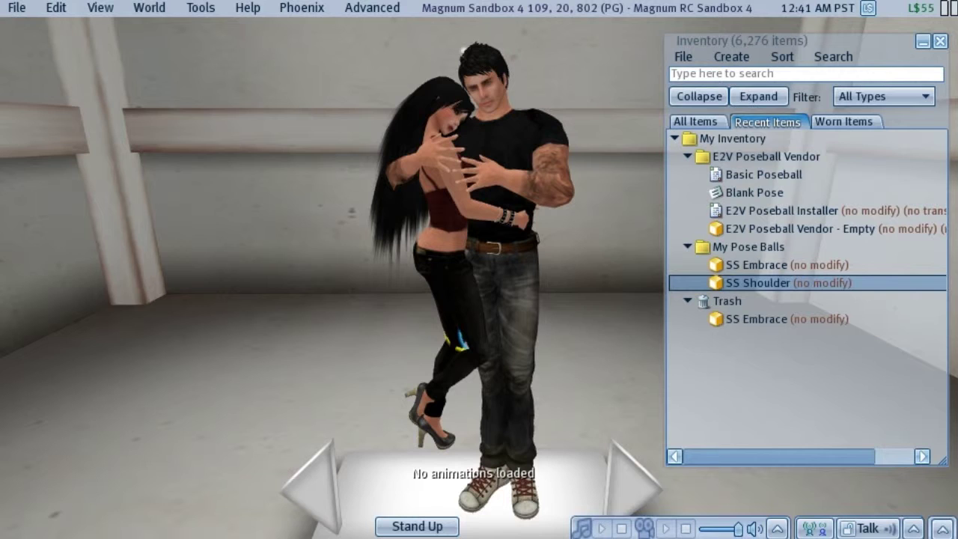
- Close the building tools and stand the avatar up from the pose
{"action": "right_click", "coordinate": [447, 442]}
{"action": "left_click", "coordinate": [447, 428]}
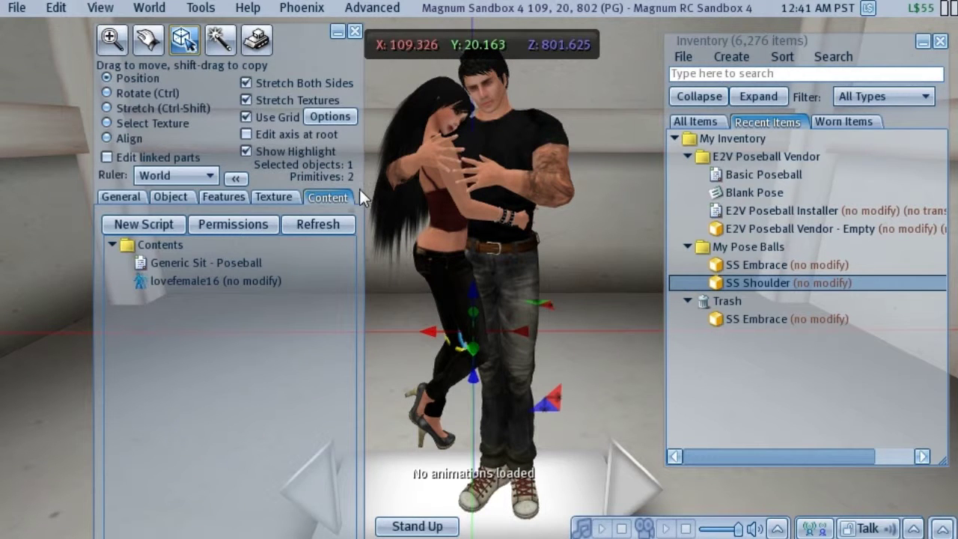
{"action": "left_click", "coordinate": [355, 31]}
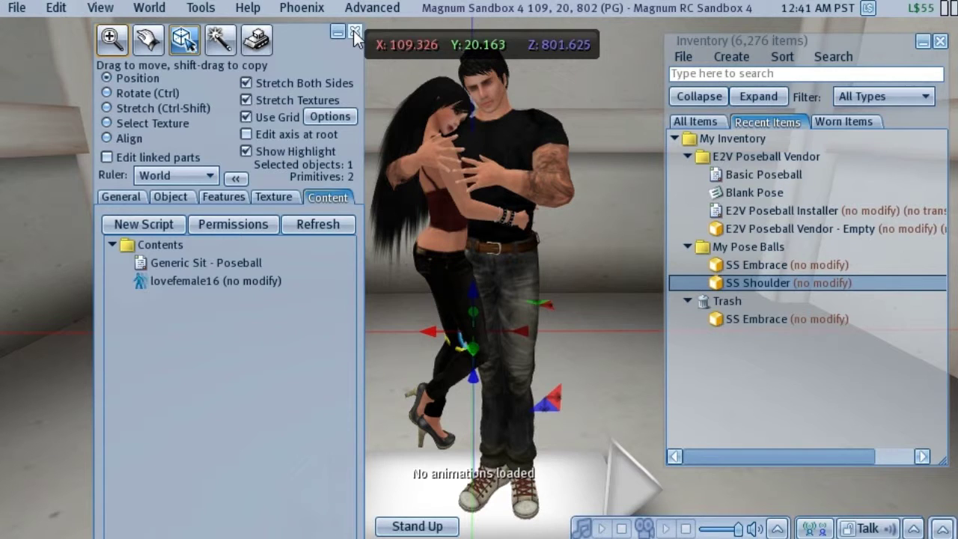
{"action": "left_click", "coordinate": [355, 31]}
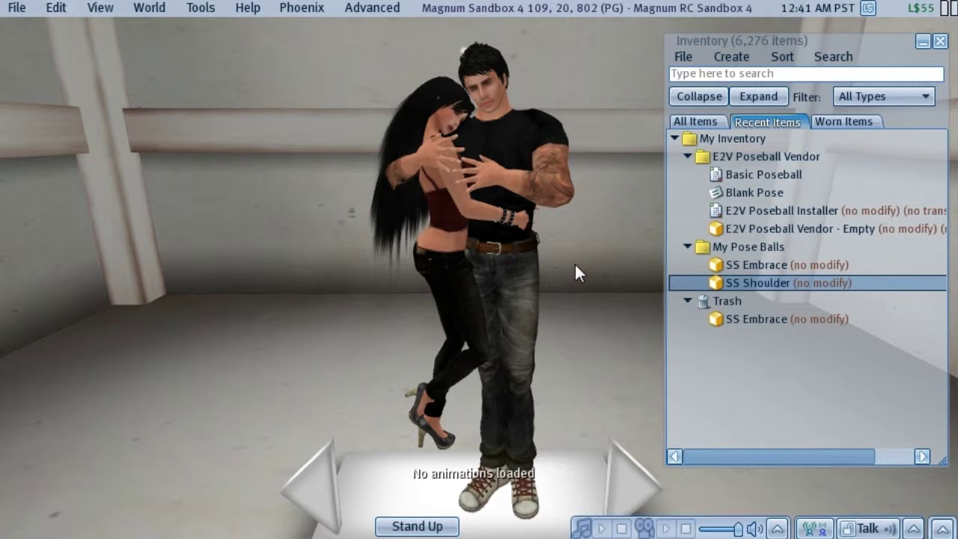
{"action": "left_click", "coordinate": [417, 526]}
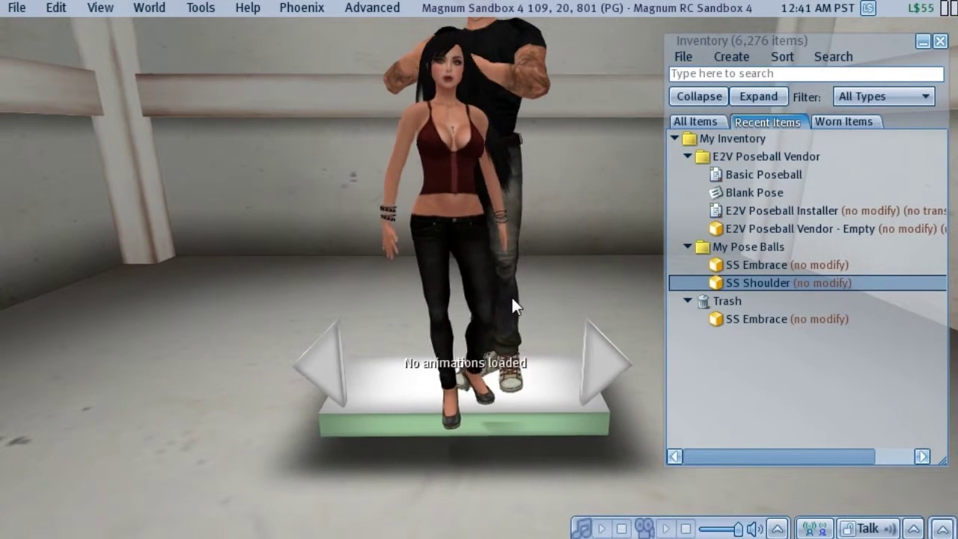
{"action": "key", "text": "Up"}
{"action": "key", "text": "Up"}
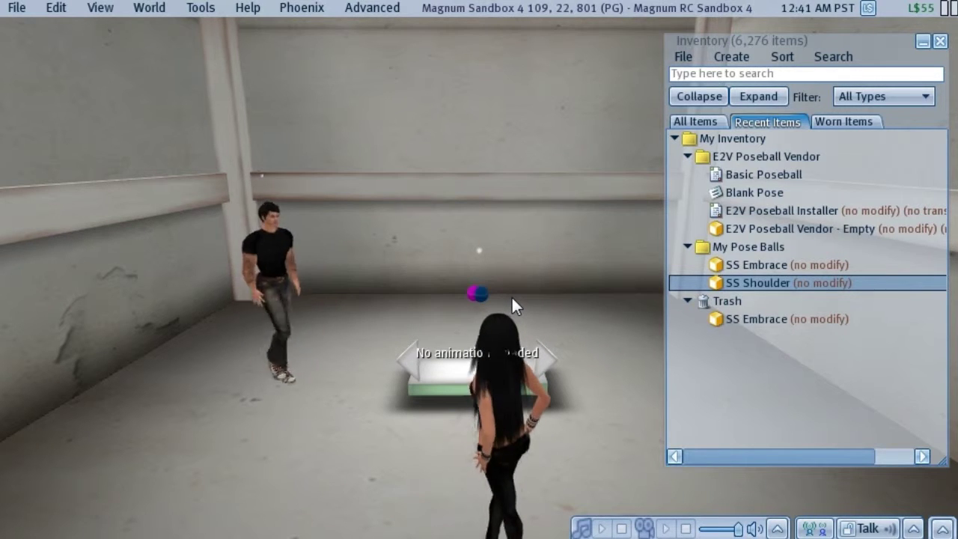
{"action": "left_click", "coordinate": [478, 292], "text": "alt"}
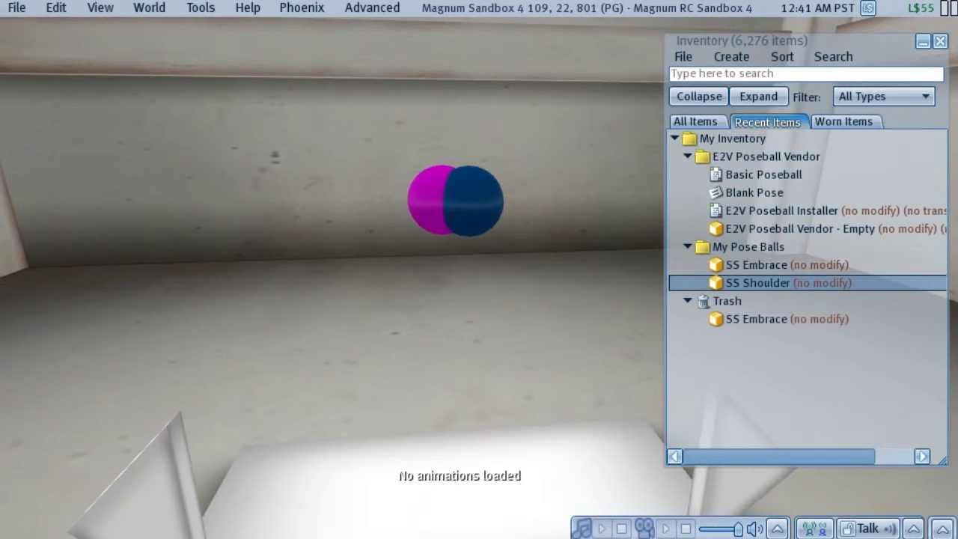
{"action": "right_click", "coordinate": [490, 198]}
{"action": "left_click", "coordinate": [570, 228]}
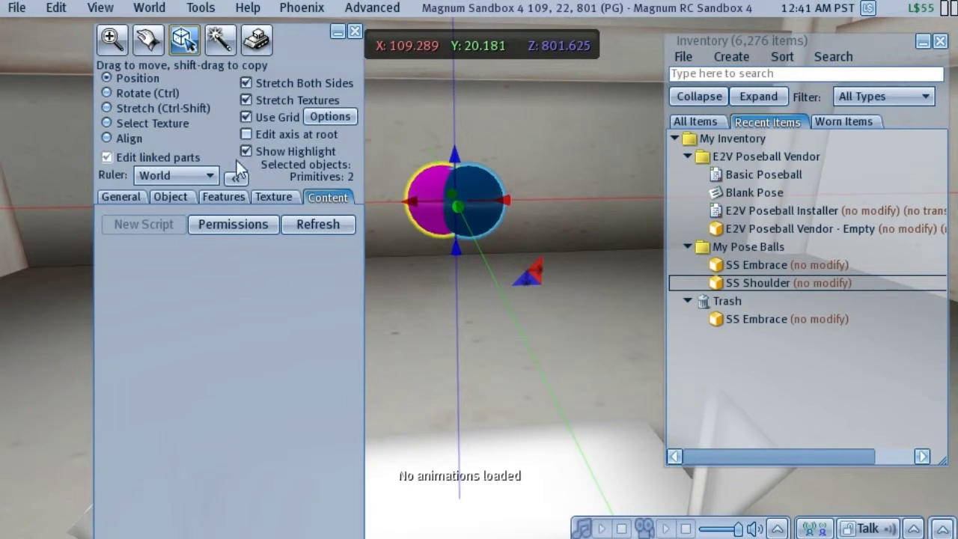
{"action": "left_click", "coordinate": [475, 180], "text": "alt"}
{"action": "key", "text": "ctrl+b"}
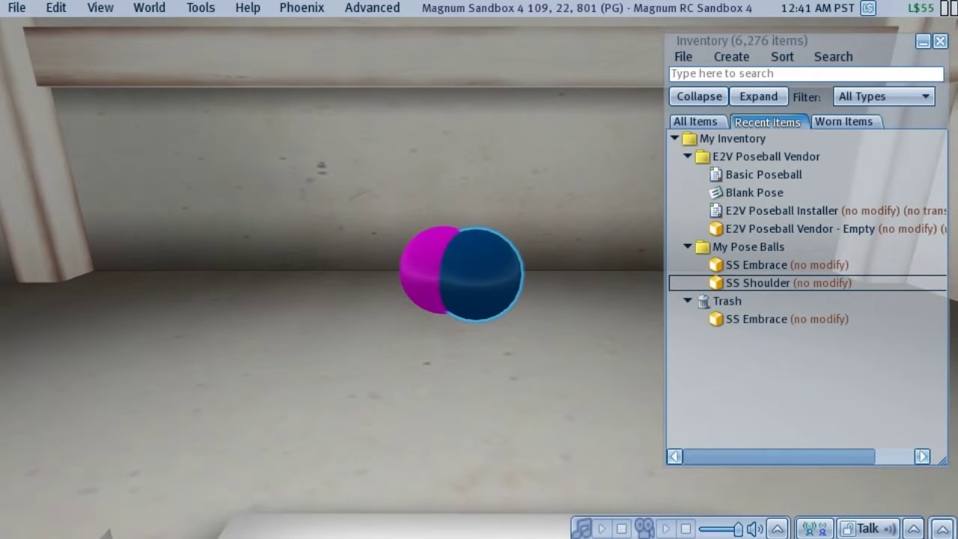
{"action": "key", "text": "ctrl+3"}
{"action": "left_click", "coordinate": [503, 269]}
{"action": "left_click", "coordinate": [789, 212]}
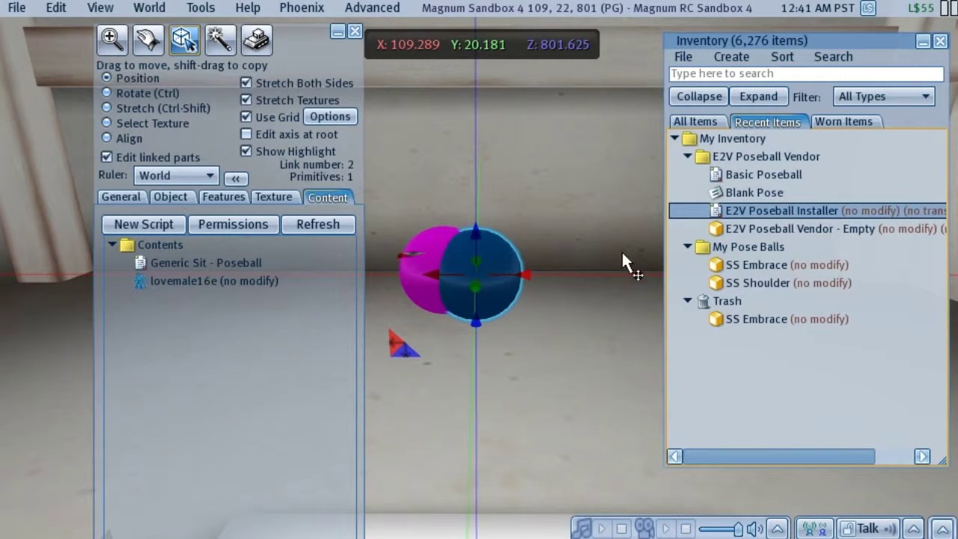
{"action": "left_click_drag", "start_coordinate": [756, 211], "coordinate": [230, 388]}
{"action": "left_click", "coordinate": [436, 240]}
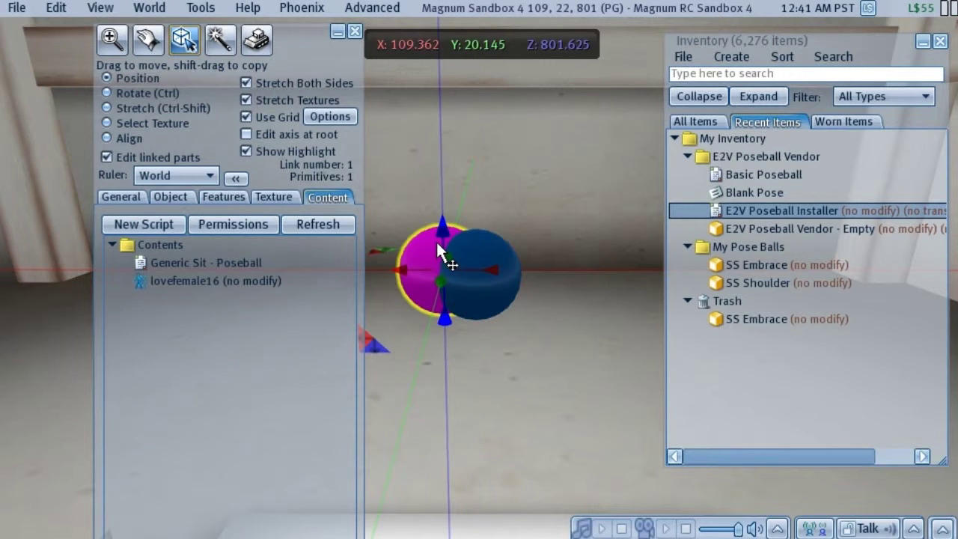
{"action": "left_click_drag", "start_coordinate": [765, 213], "coordinate": [192, 316]}
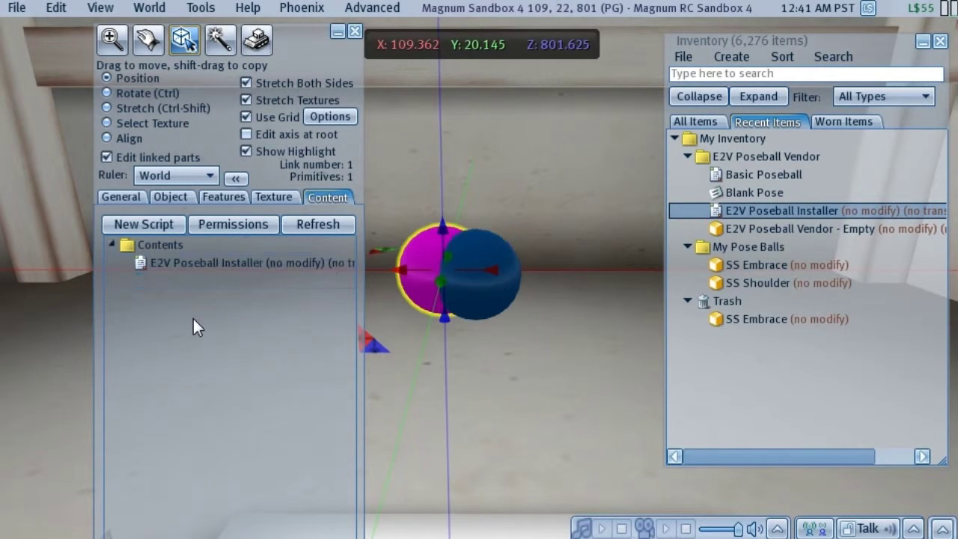
{"action": "left_click", "coordinate": [354, 34]}
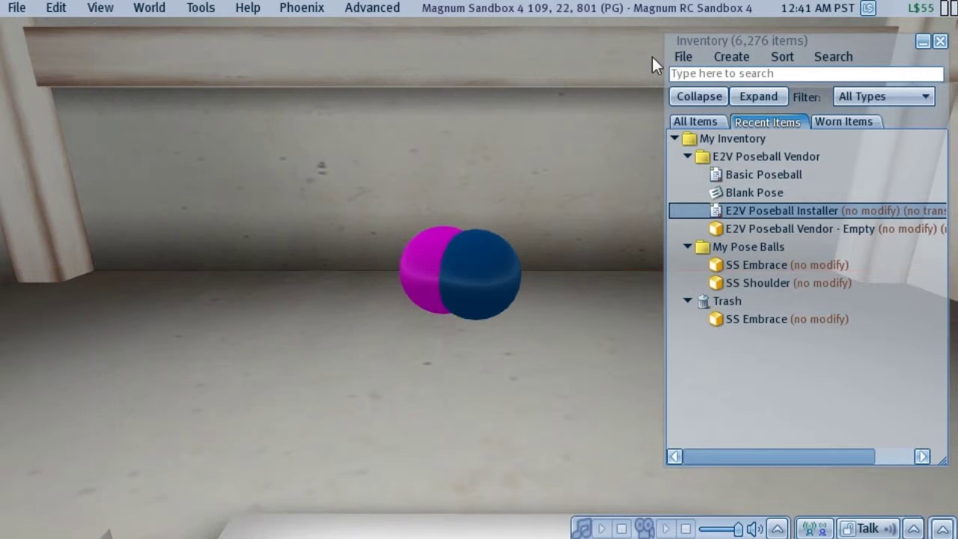
{"action": "left_click", "coordinate": [941, 41]}
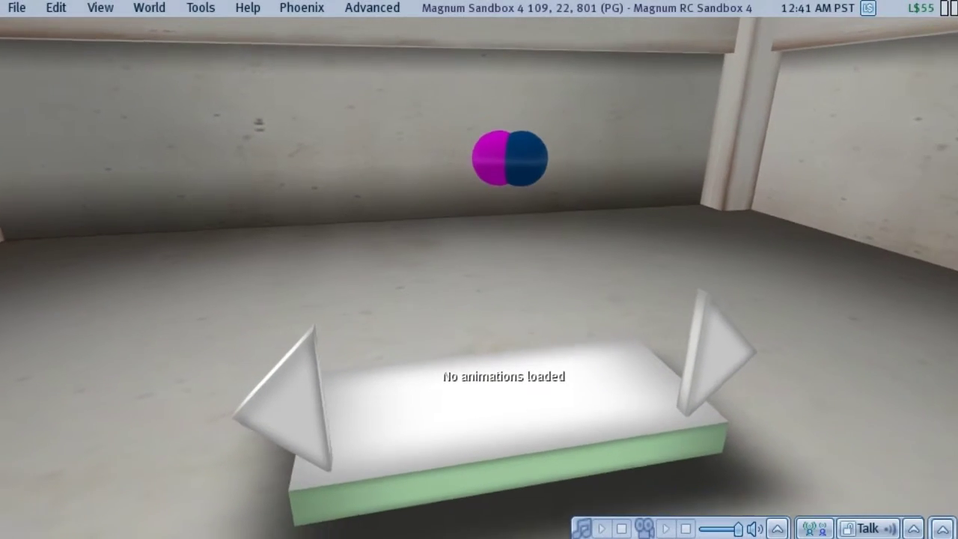
- Install the lovefemale16 and lovemale16e animations and drag the Blank Pose notecard into the vendor's contents
{"action": "left_click", "coordinate": [539, 431]}
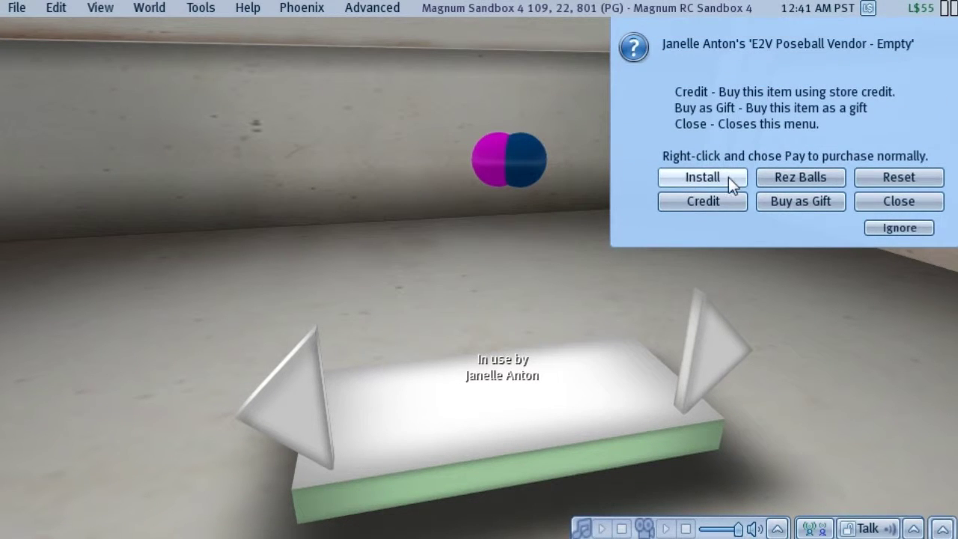
{"action": "left_click", "coordinate": [702, 177]}
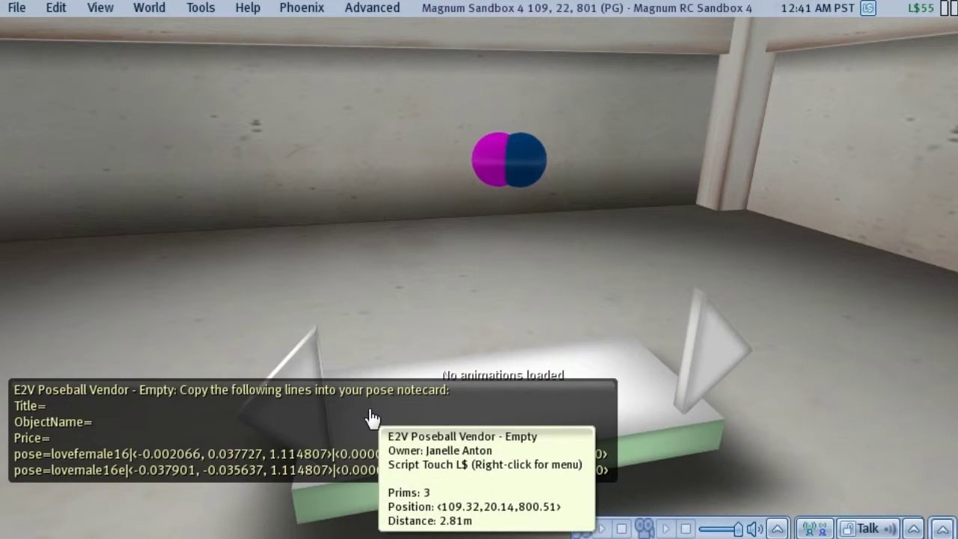
{"action": "right_click", "coordinate": [605, 362]}
{"action": "left_click", "coordinate": [624, 377]}
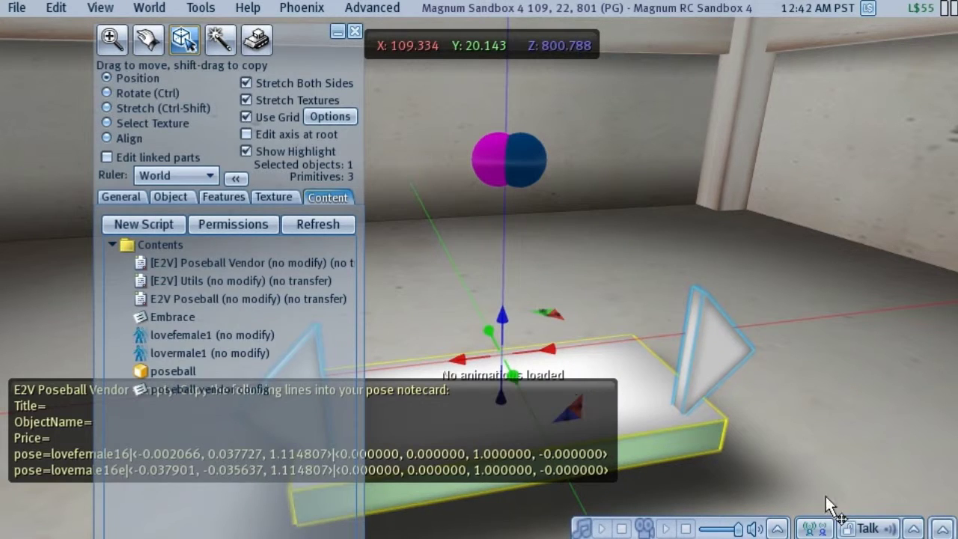
{"action": "left_click", "coordinate": [914, 528]}
{"action": "left_click", "coordinate": [911, 480]}
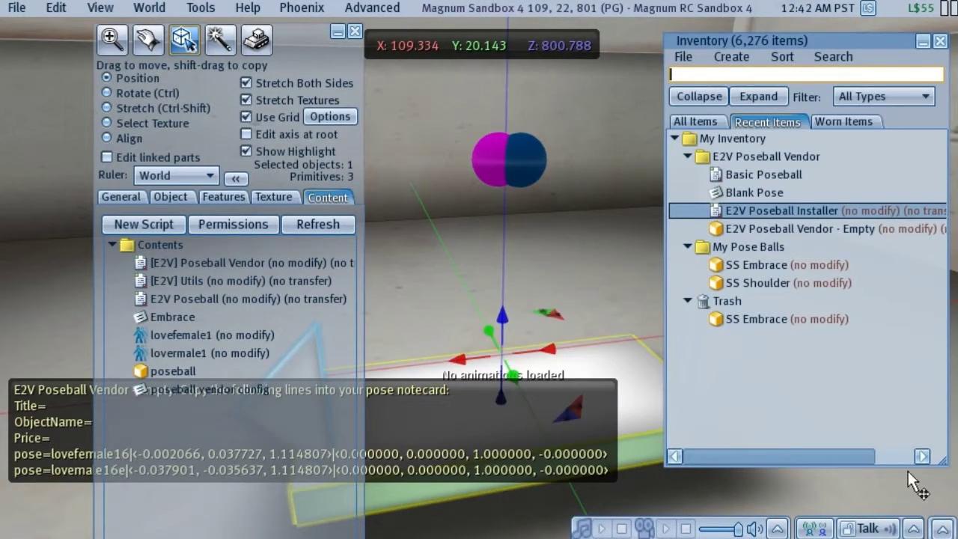
{"action": "left_click_drag", "start_coordinate": [755, 192], "coordinate": [221, 319]}
{"action": "left_click", "coordinate": [176, 296]}
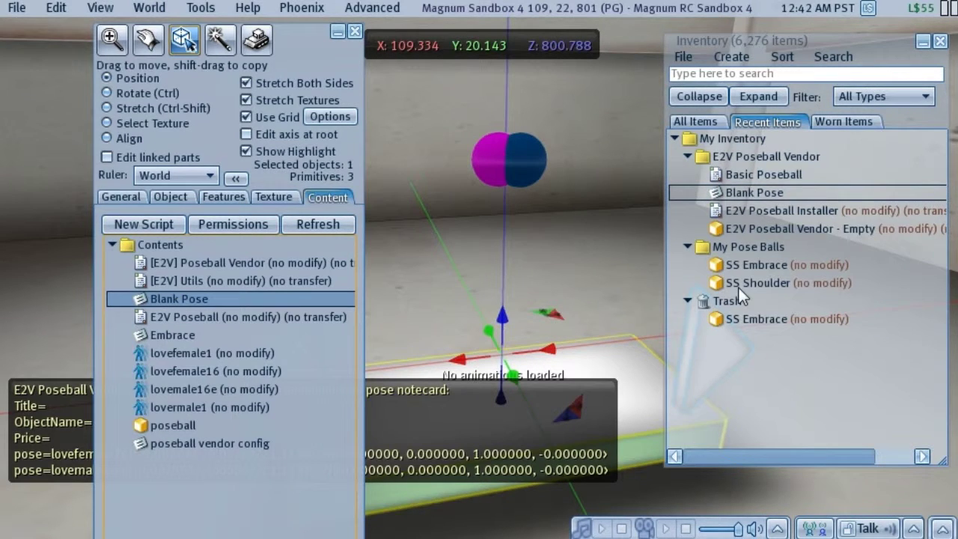
- Rename the Blank Pose notecard to 'Shoulder' and open it in a smaller window
{"action": "key", "text": "F2"}
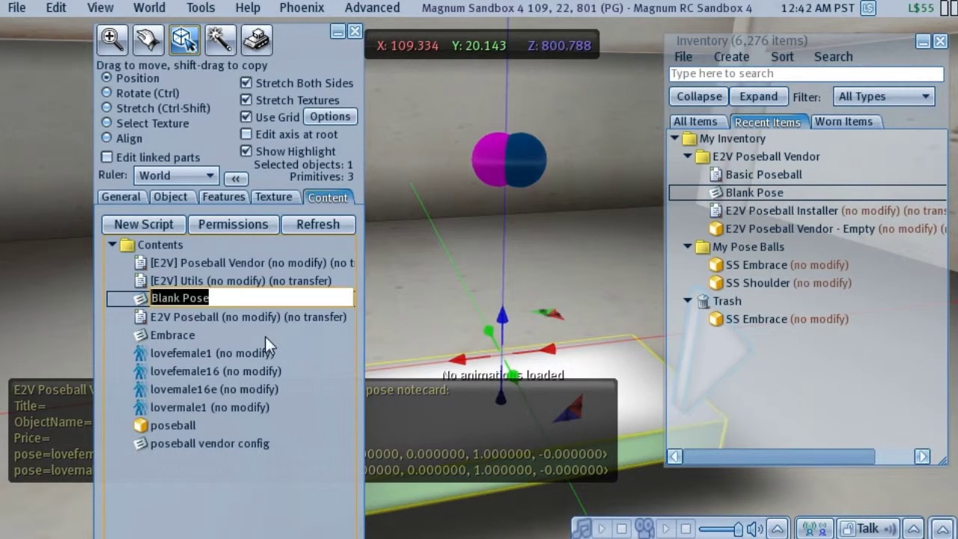
{"action": "type", "text": "Shoulder"}
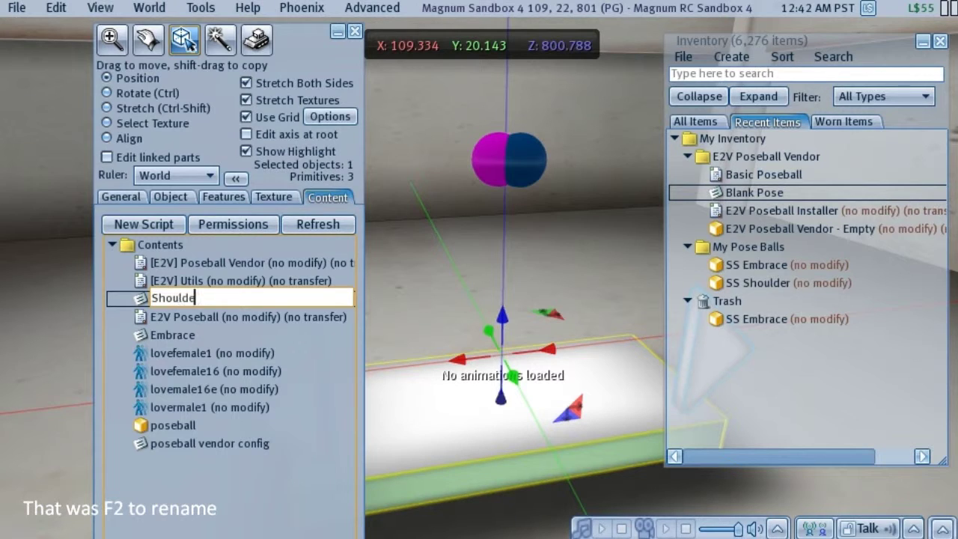
{"action": "key", "text": "Return"}
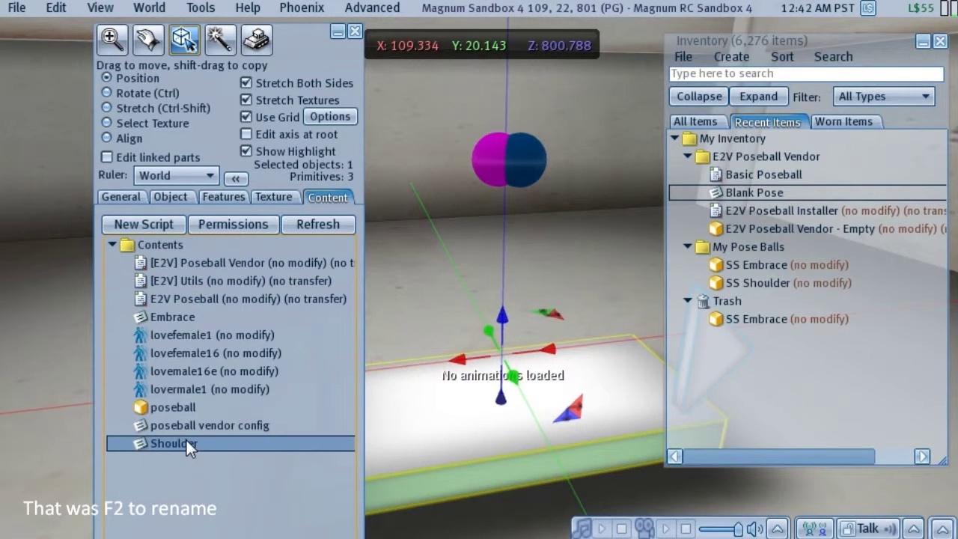
{"action": "right_click", "coordinate": [177, 441]}
{"action": "left_click", "coordinate": [212, 366]}
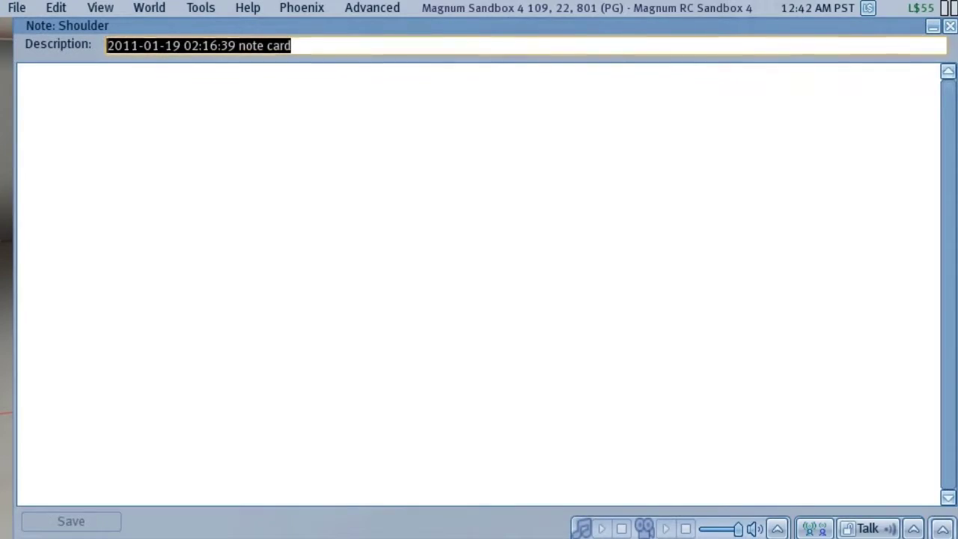
{"action": "left_click_drag", "start_coordinate": [16, 21], "coordinate": [273, 210]}
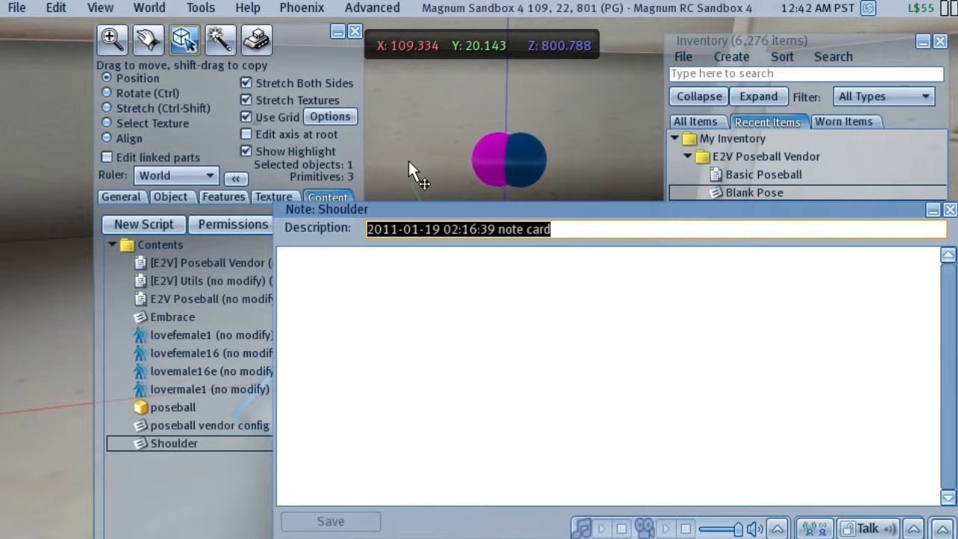
{"action": "left_click", "coordinate": [75, 372]}
- Copy the vendor's pose lines from Local Chat history and paste them into the notecard
{"action": "key", "text": "ctrl+h"}
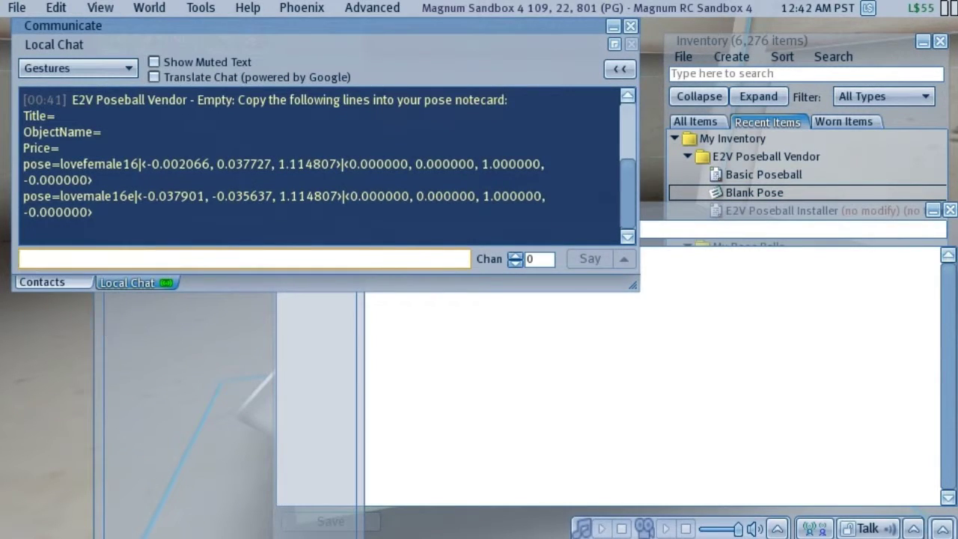
{"action": "left_click_drag", "start_coordinate": [23, 116], "coordinate": [93, 212]}
{"action": "right_click", "coordinate": [80, 179]}
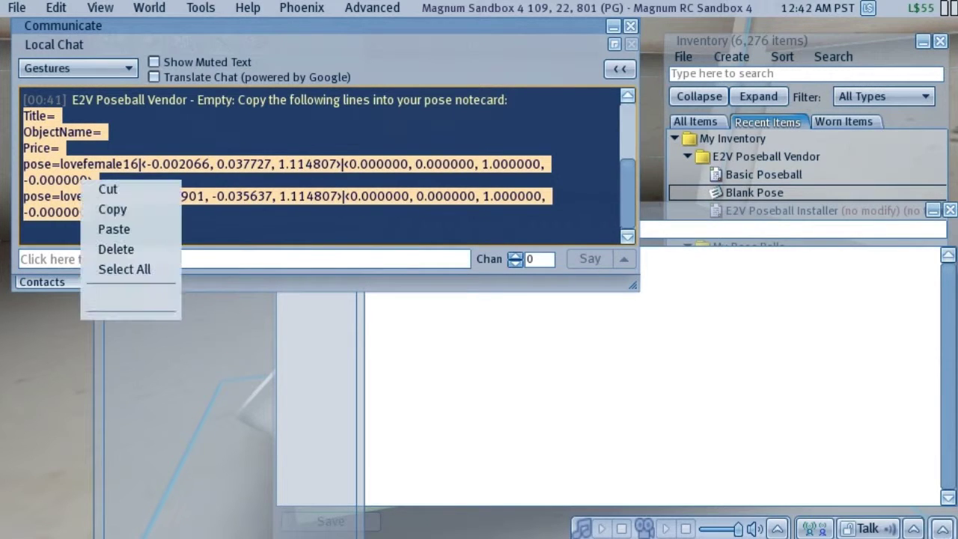
{"action": "left_click", "coordinate": [91, 203]}
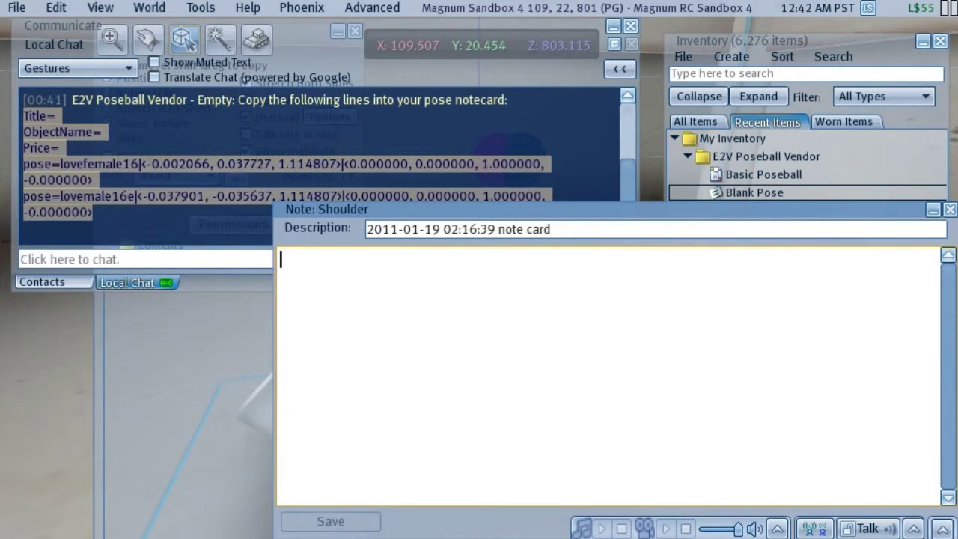
{"action": "right_click", "coordinate": [400, 292]}
{"action": "left_click", "coordinate": [445, 339]}
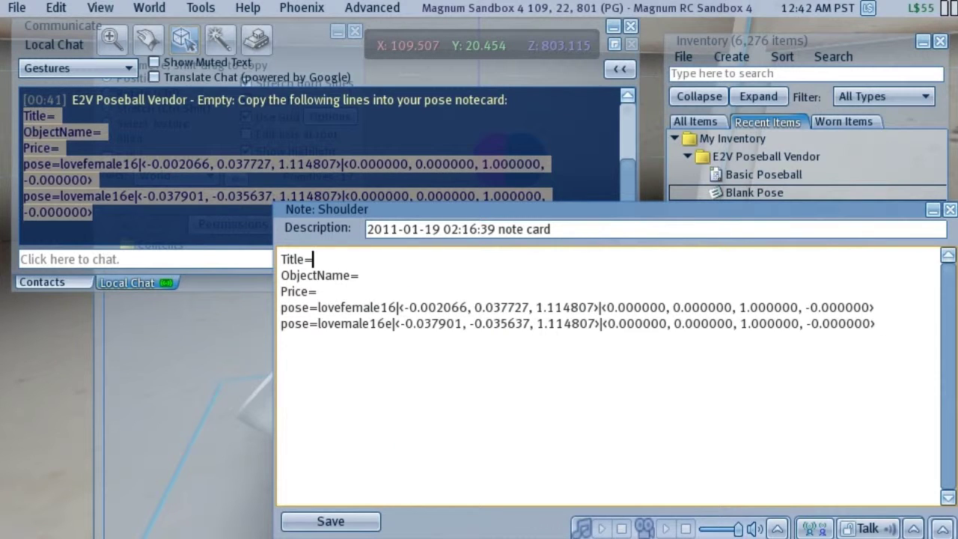
- Enter Title 'His Shoulder', ObjectName 'SS Shoulder' and Price 275, then save and close the notecard
{"action": "type", "text": "His Shoulder"}
{"action": "left_click", "coordinate": [359, 275]}
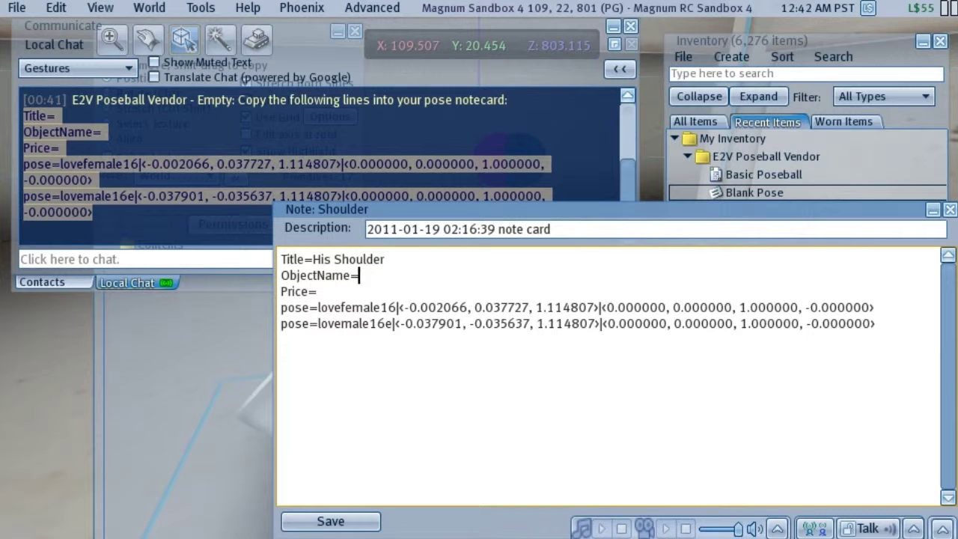
{"action": "left_click_drag", "start_coordinate": [539, 211], "coordinate": [303, 142]}
{"action": "left_click_drag", "start_coordinate": [708, 196], "coordinate": [663, 199]}
{"action": "type", "text": "SS Shoulder"}
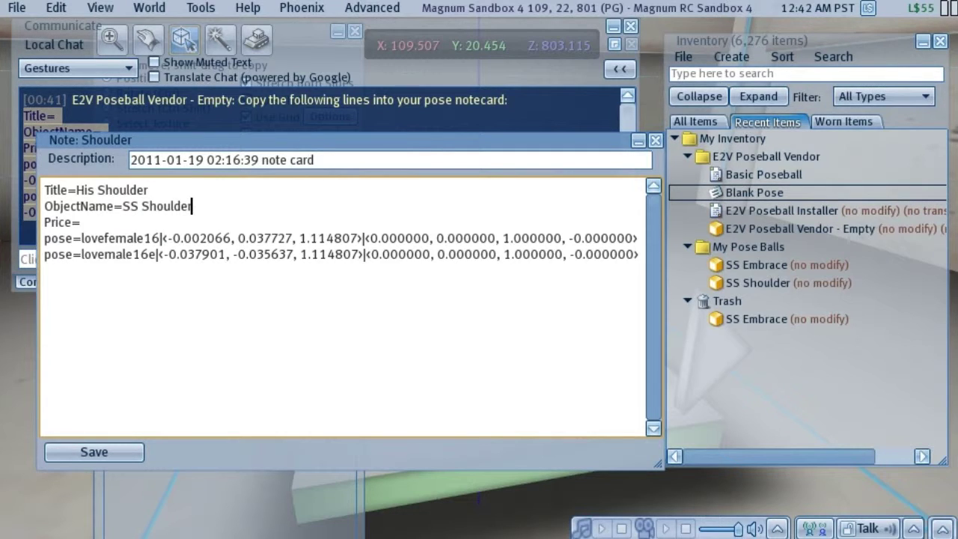
{"action": "left_click", "coordinate": [80, 223]}
{"action": "type", "text": "275"}
{"action": "left_click", "coordinate": [125, 450]}
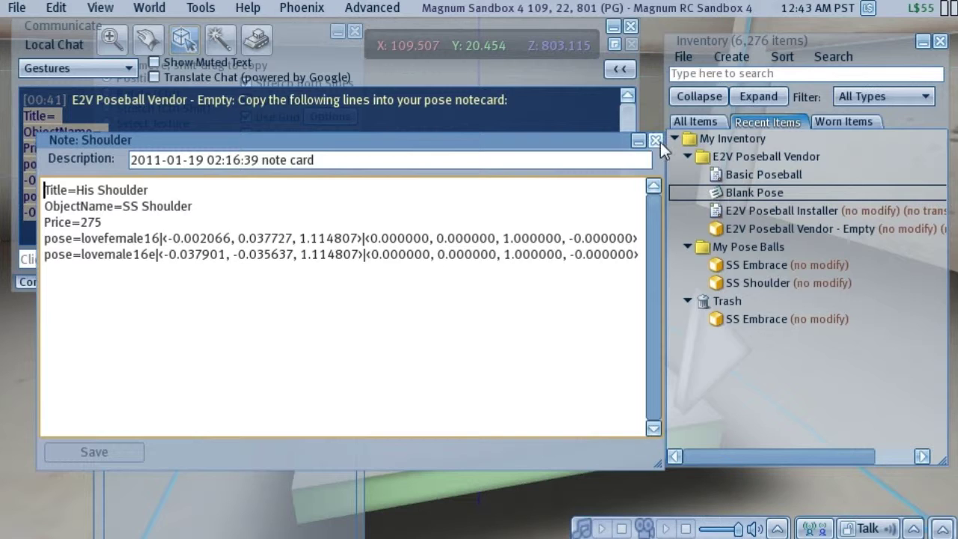
{"action": "left_click", "coordinate": [656, 140]}
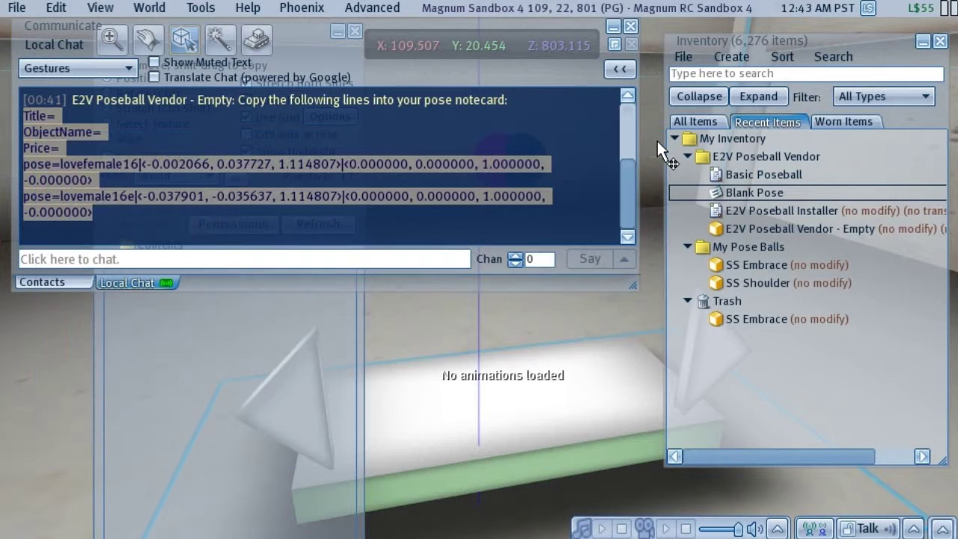
- Close the Build, Local Chat and Inventory windows
{"action": "left_click", "coordinate": [291, 335]}
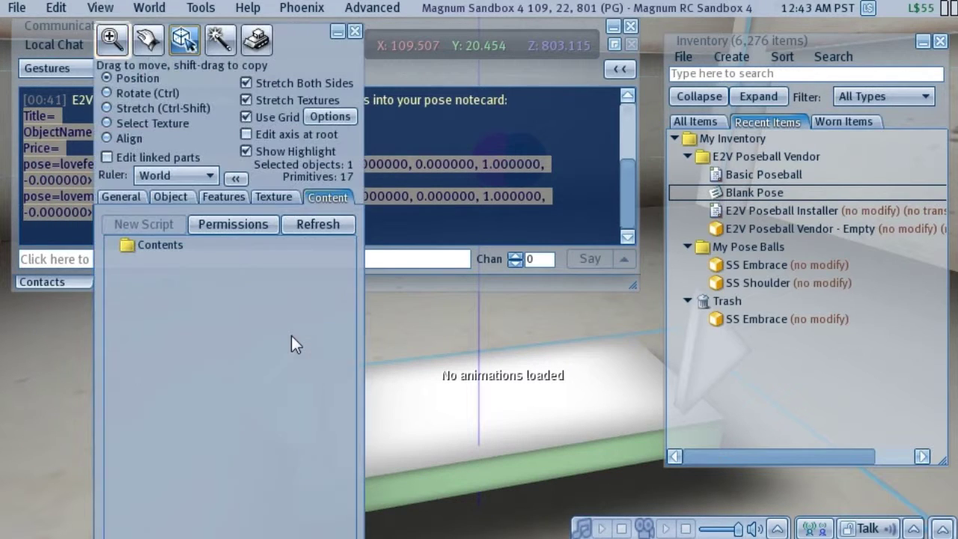
{"action": "left_click", "coordinate": [354, 33]}
{"action": "left_click", "coordinate": [631, 27]}
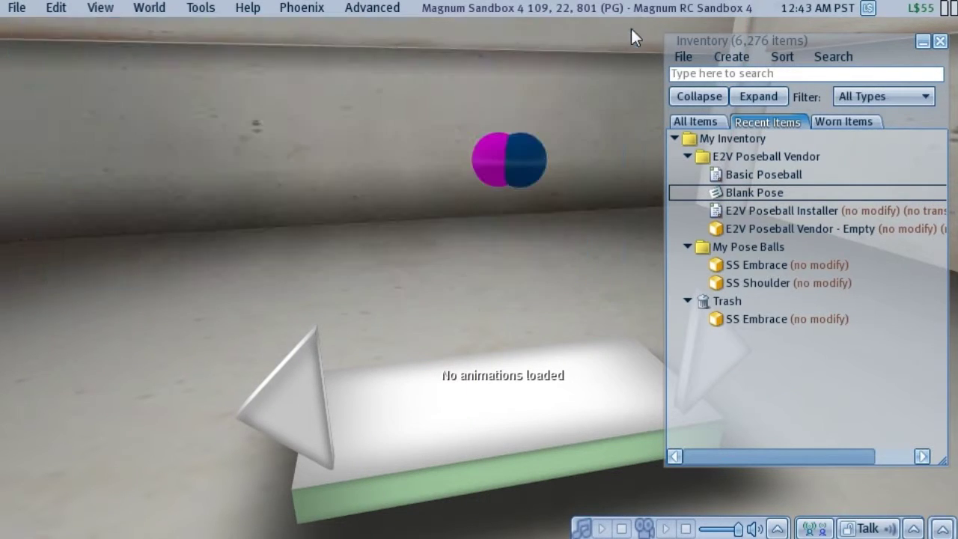
{"action": "left_click", "coordinate": [940, 41]}
{"action": "left_click", "coordinate": [940, 41]}
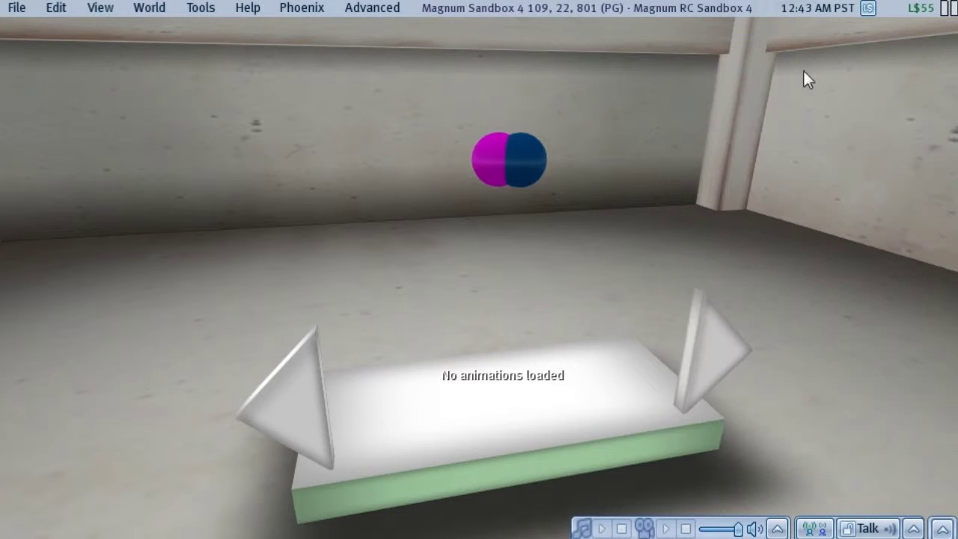
- Delete the old poseball floating above the vendor via More > Delete, then touch the vendor
{"action": "right_click", "coordinate": [523, 154]}
{"action": "left_click", "coordinate": [522, 224]}
{"action": "left_click", "coordinate": [584, 166]}
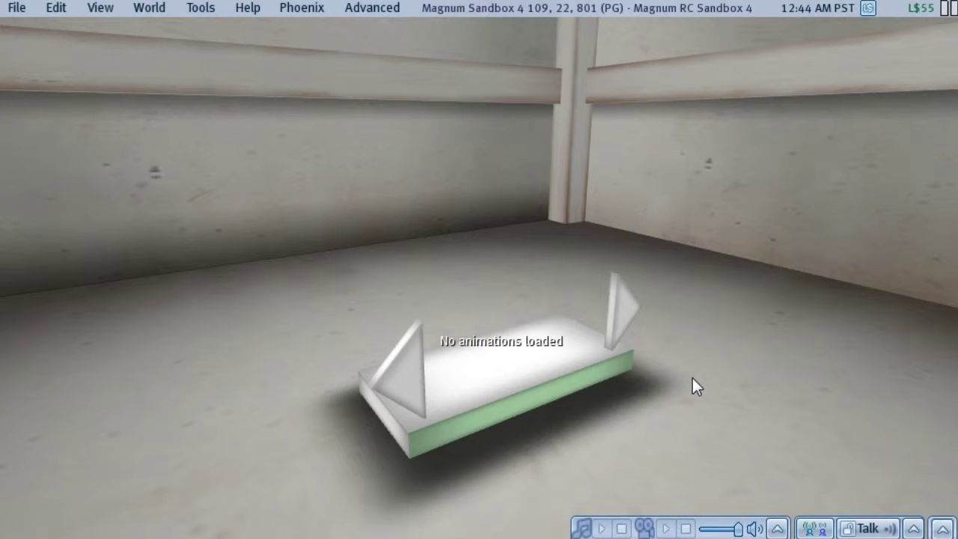
{"action": "left_click", "coordinate": [514, 371]}
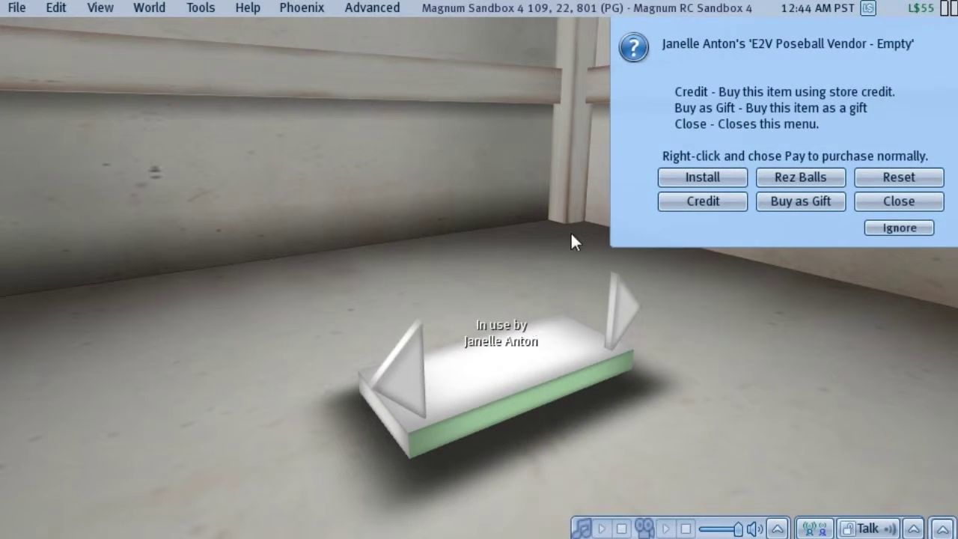
- Reset the vendor until it shows 'Vendor online' with Lover's Embrace - $L150, 1 of 2
{"action": "left_click", "coordinate": [937, 184]}
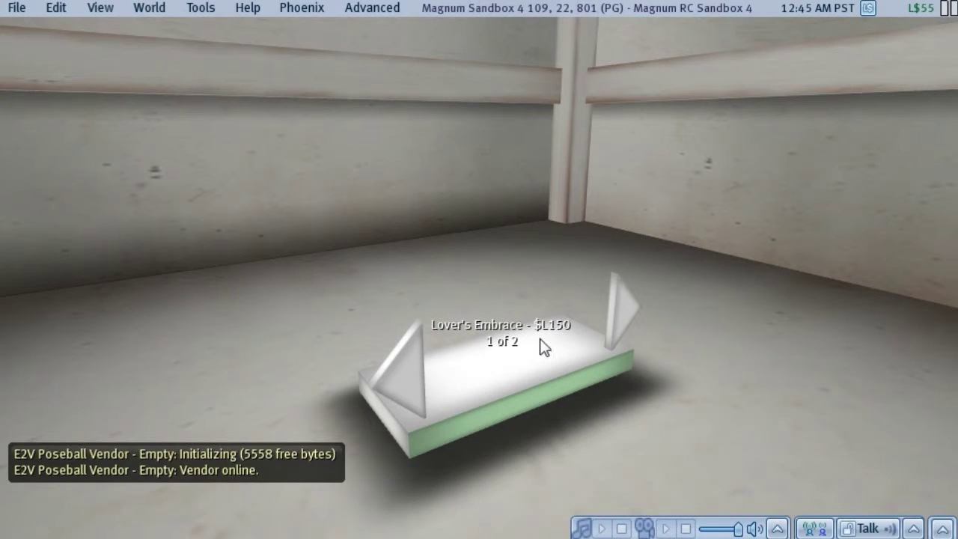
{"action": "mouse_move", "coordinate": [529, 364]}
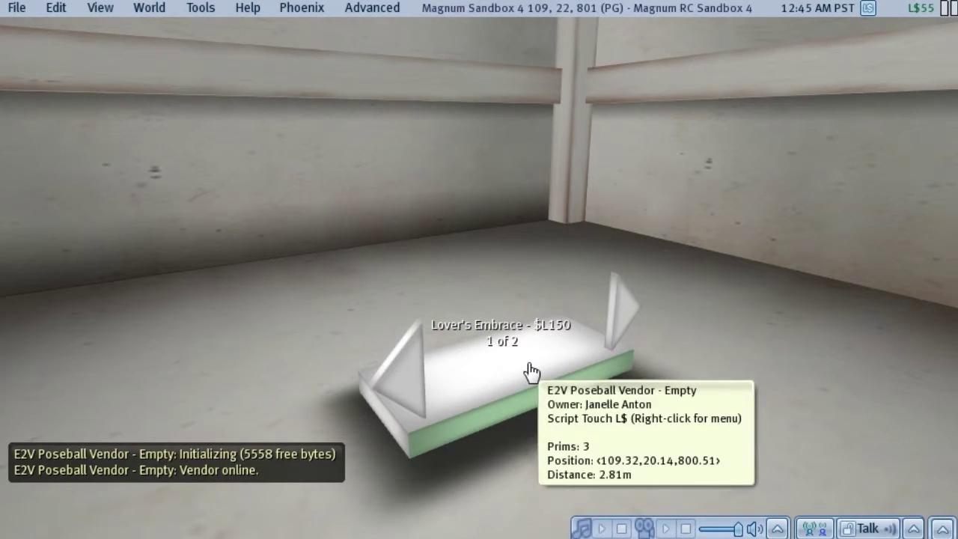
{"action": "left_click", "coordinate": [529, 370]}
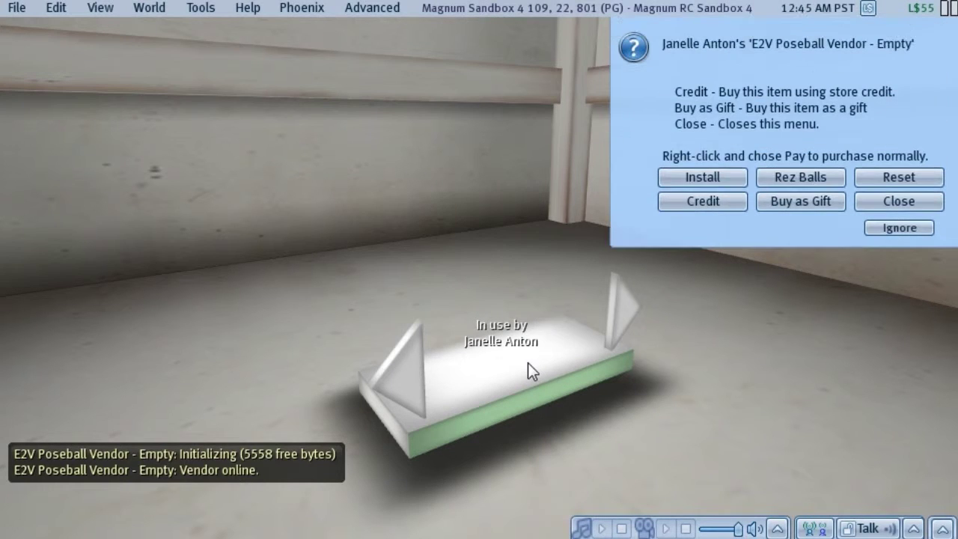
- Rez the His and Hers poseballs for Lover's Embrace and sit an avatar on Hers
{"action": "left_click", "coordinate": [827, 180]}
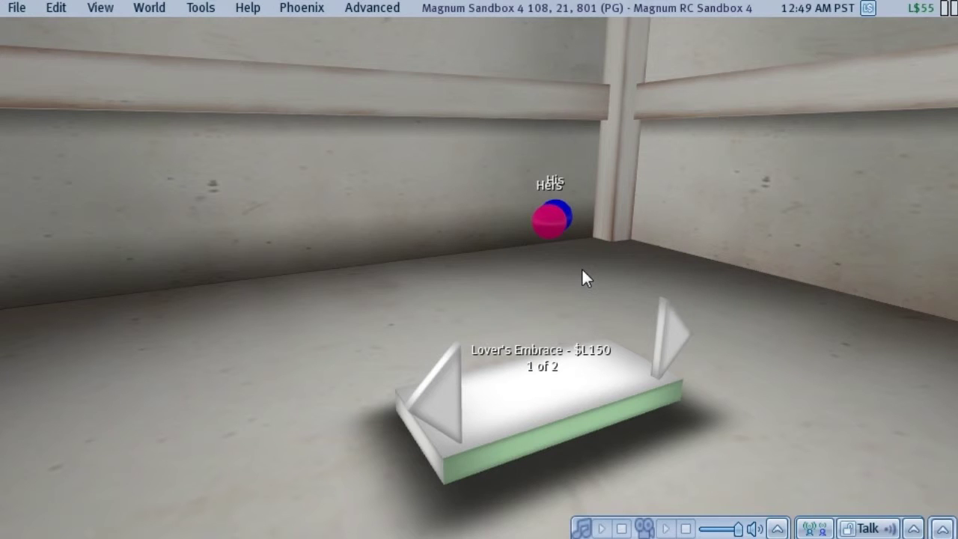
{"action": "left_click", "coordinate": [549, 227]}
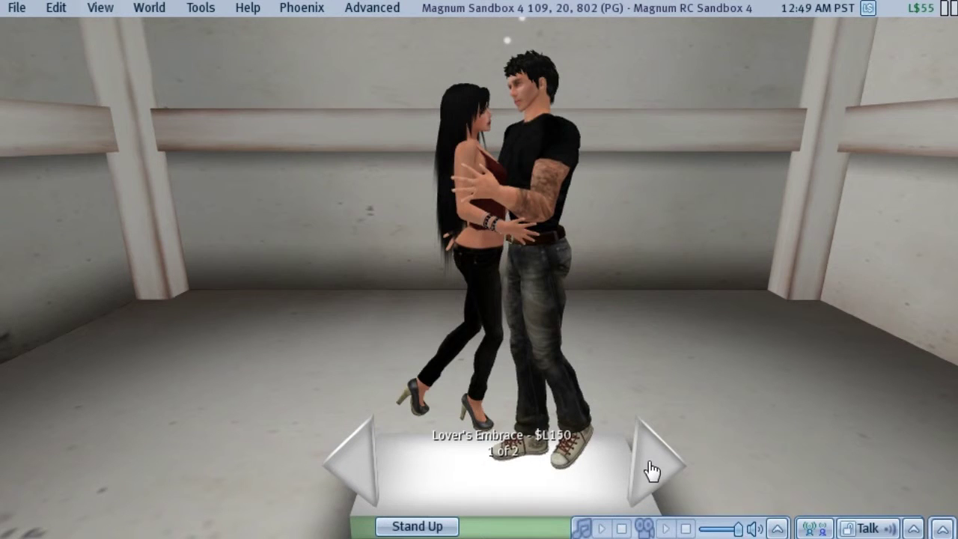
- Cycle the vendor forward to His Shoulder at $L275, then back to Lover's Embrace
{"action": "left_click", "coordinate": [652, 467]}
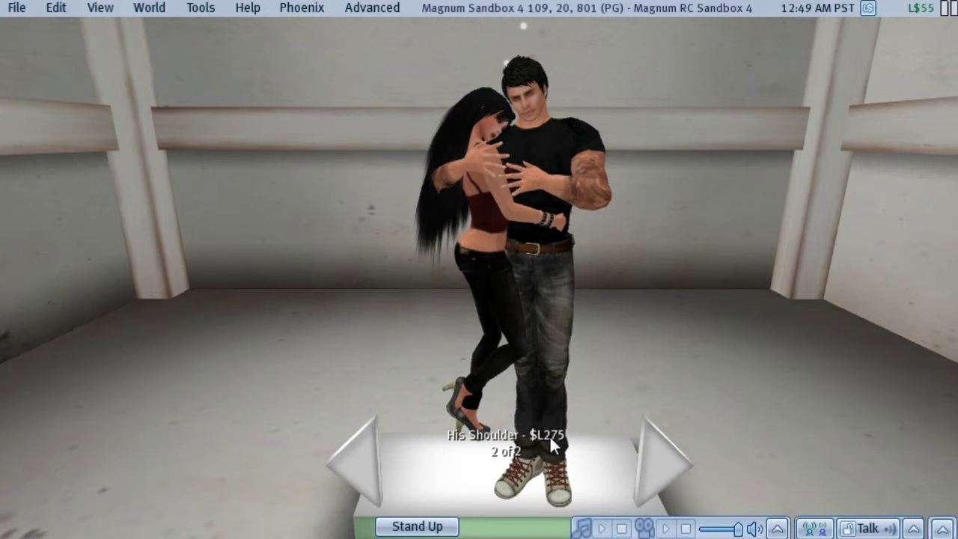
{"action": "left_click", "coordinate": [658, 444]}
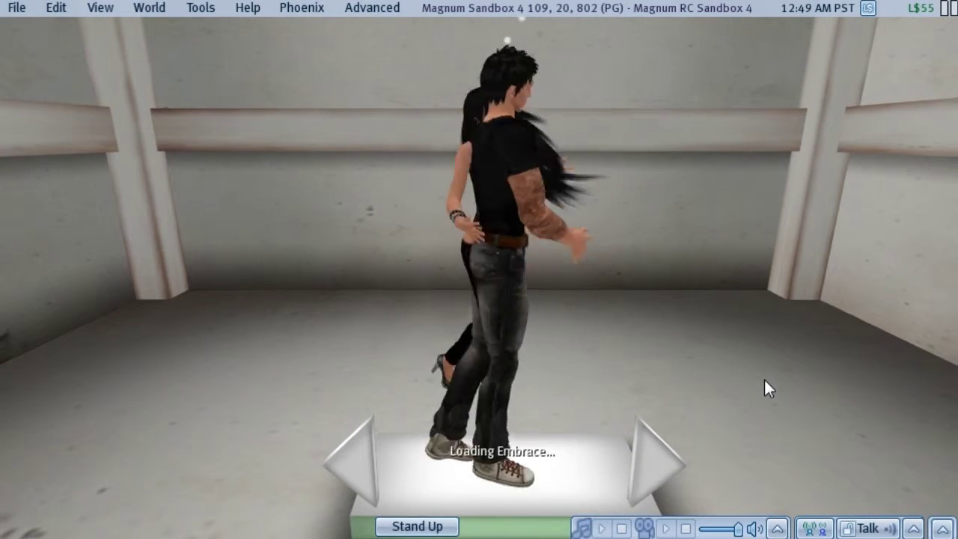